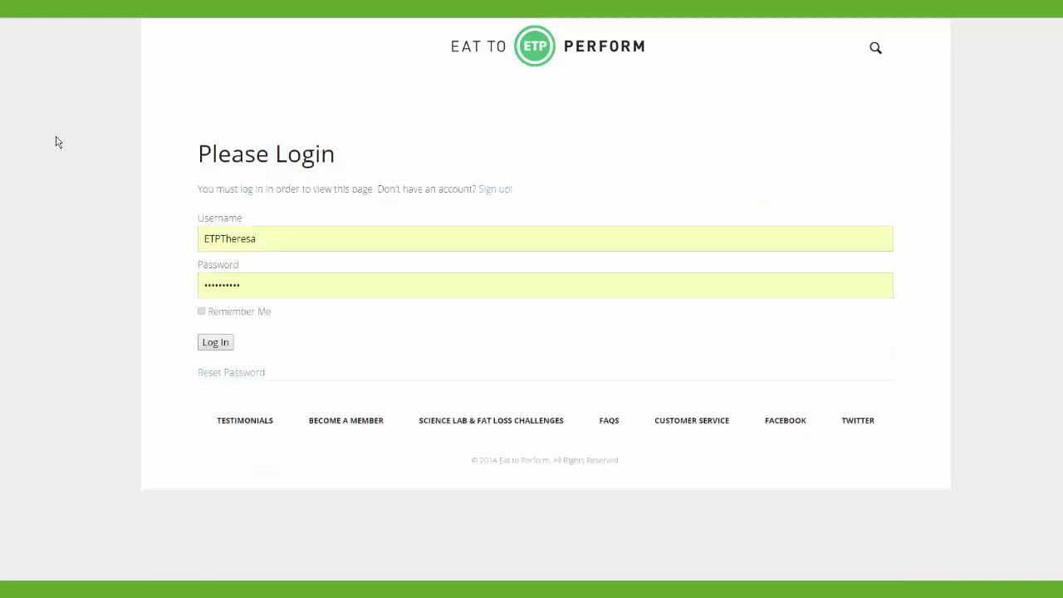
# Log in to the meal planner and list the meals tagged High Protein, with the plan area minimized
pyautogui.click(214, 346)
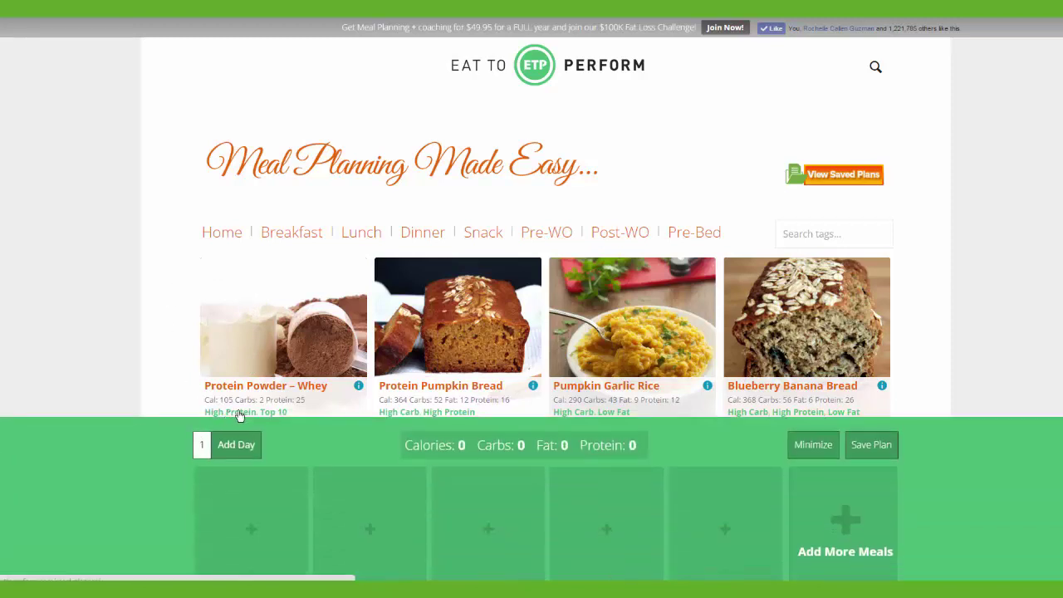
pyautogui.click(228, 412)
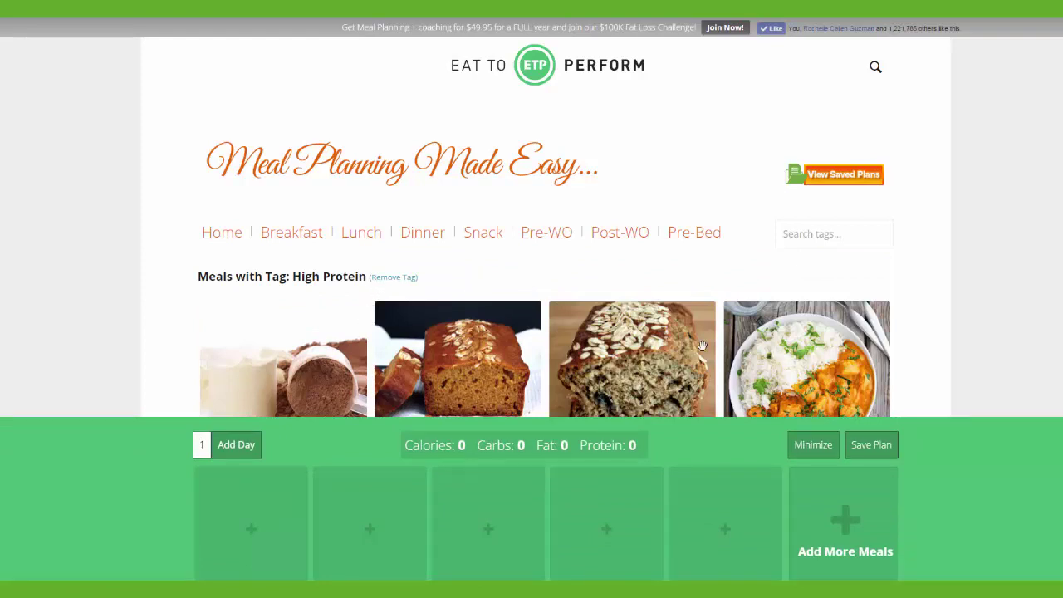
pyautogui.click(808, 452)
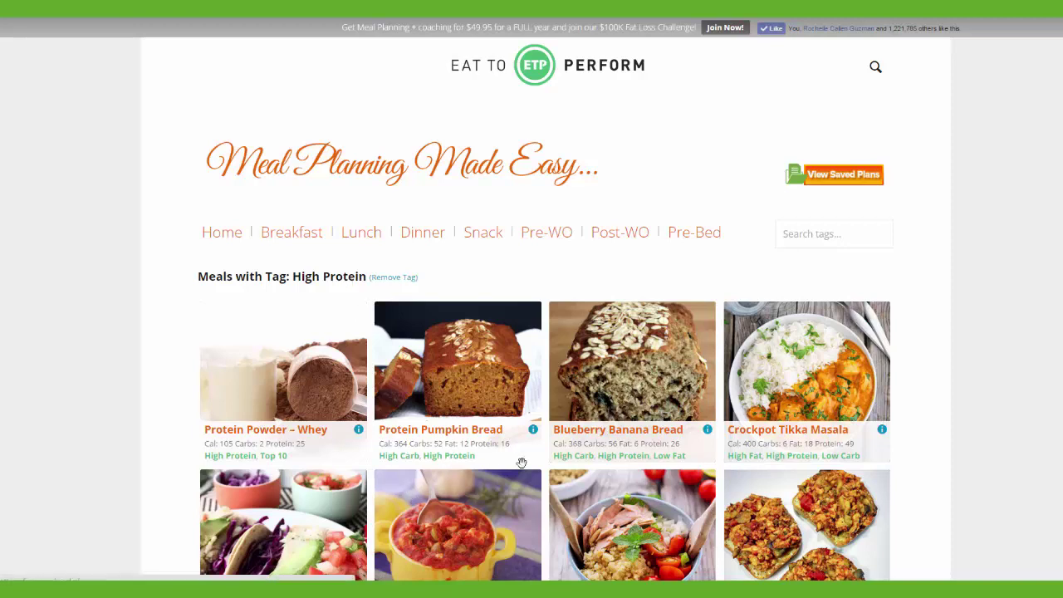
# Filter the meals by the Low Fat tag, minimize the plan area and look through the list
pyautogui.click(665, 456)
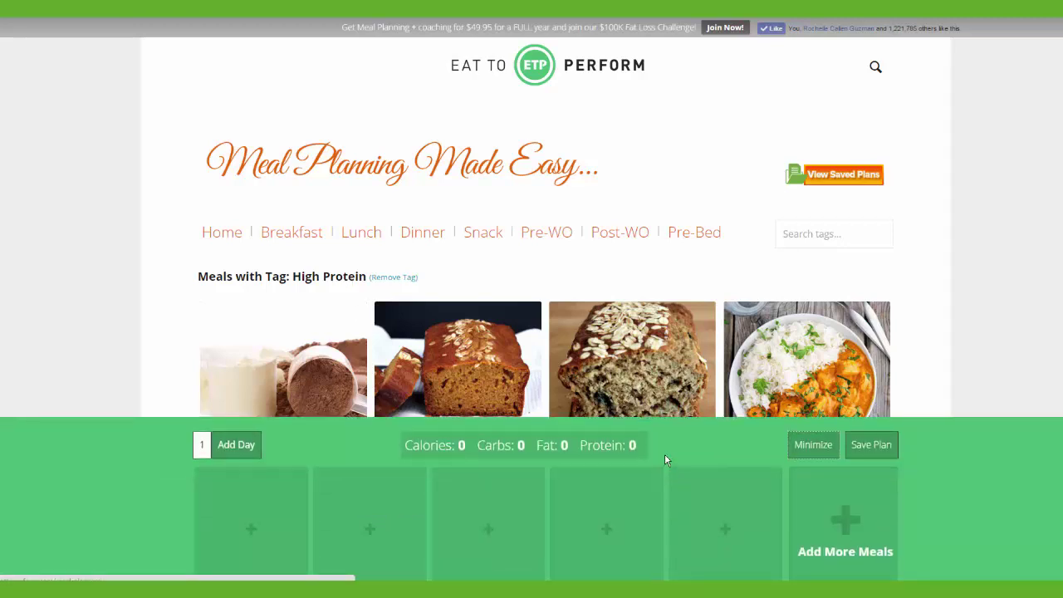
pyautogui.click(801, 444)
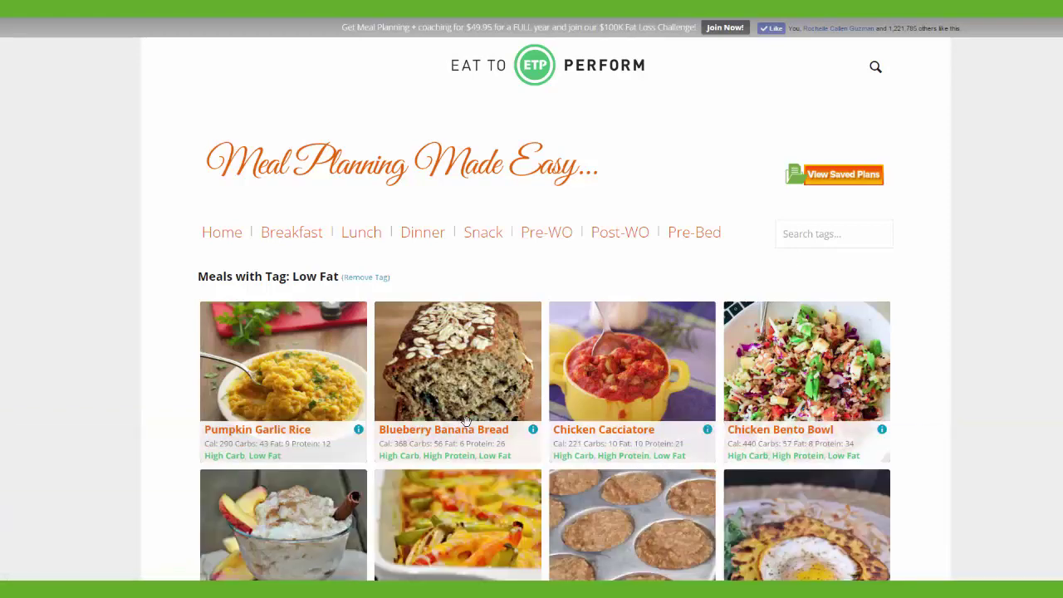
pyautogui.scroll(-3, 462, 420)
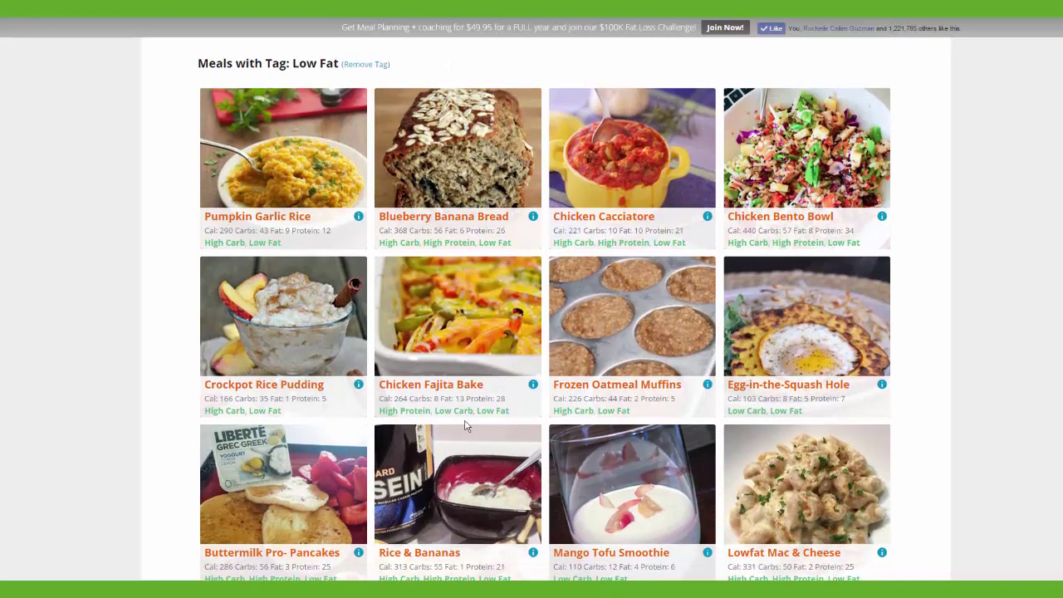
pyautogui.scroll(2, 464, 425)
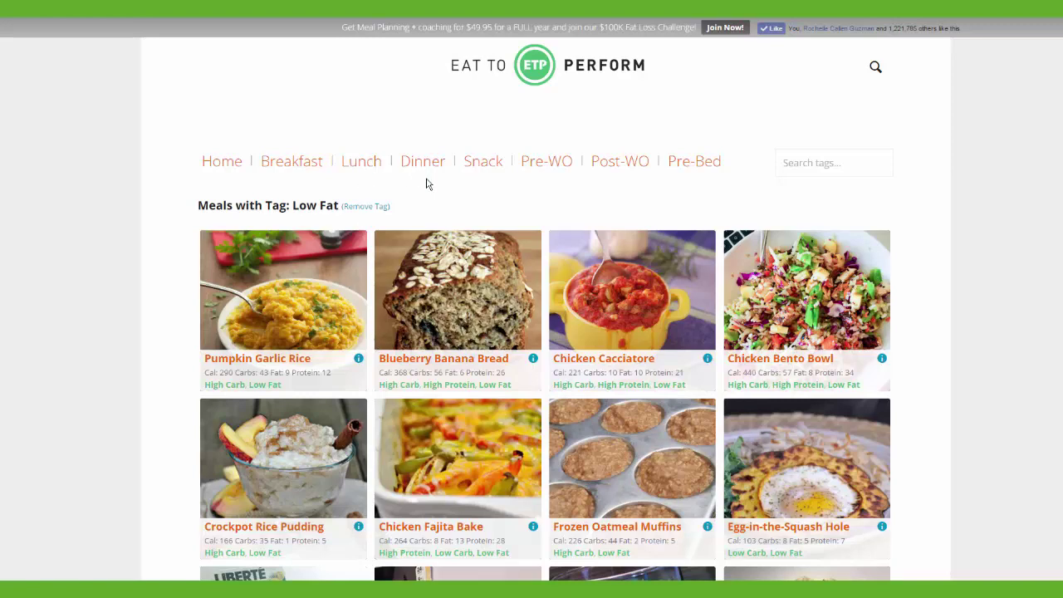
# View the meals in the Lunch category and in the Breakfast category
pyautogui.click(366, 168)
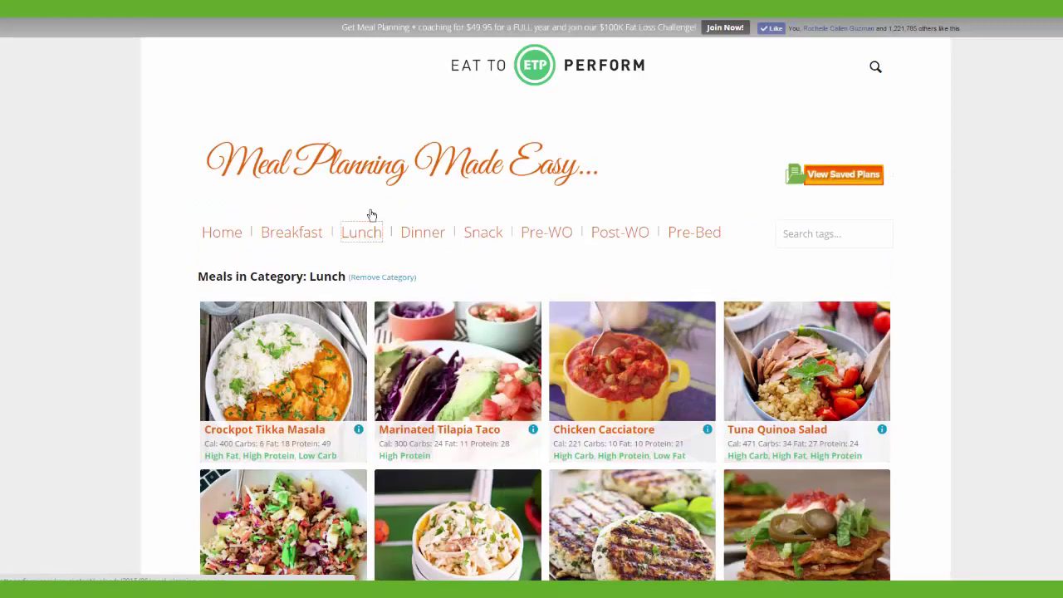
pyautogui.click(293, 236)
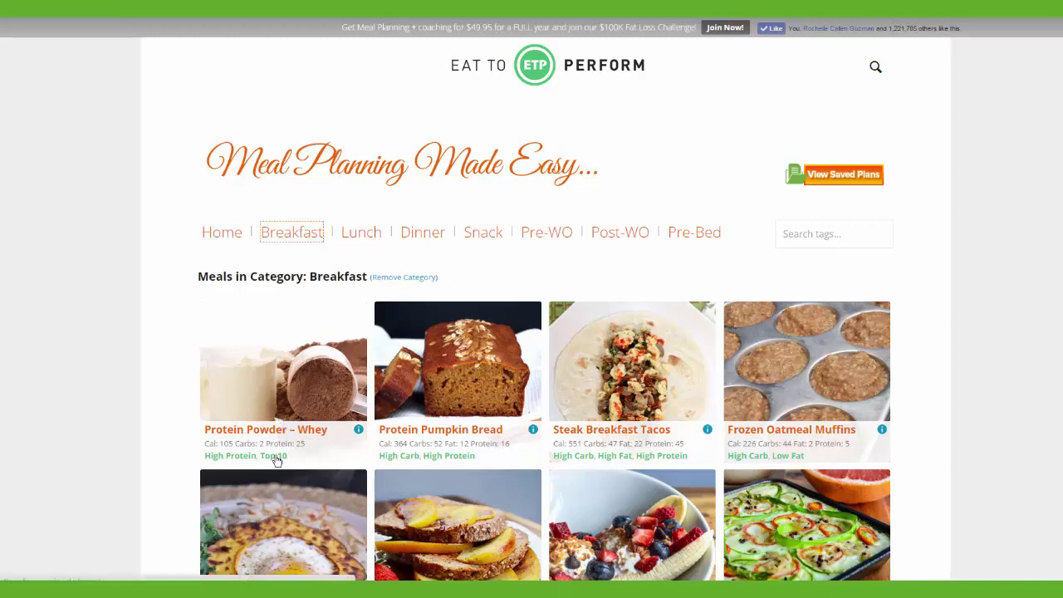
# Filter the meals by the Top 10 tag and look through the items with the plan area minimized
pyautogui.click(811, 448)
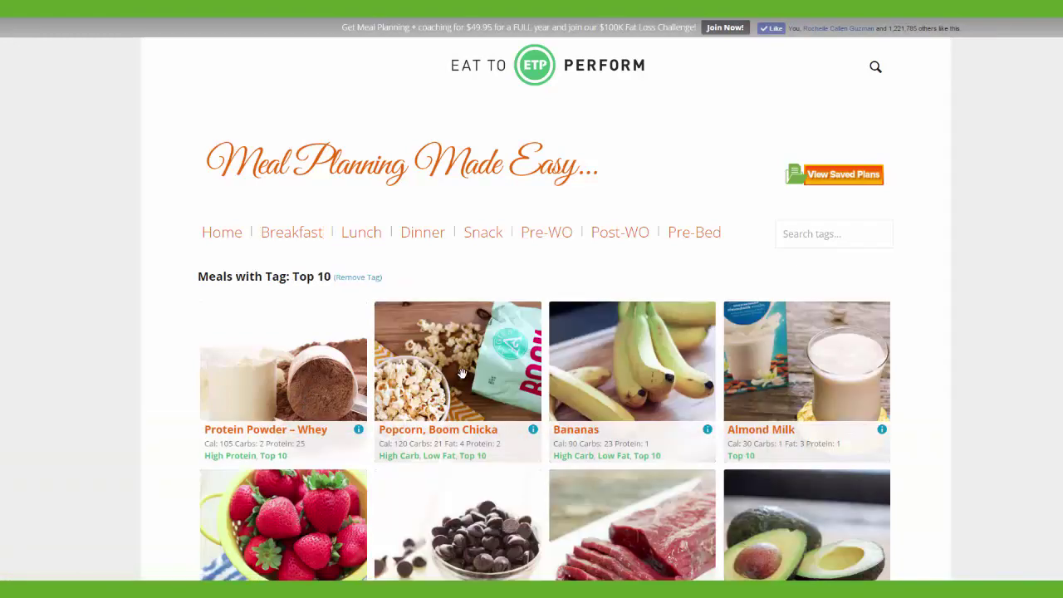
pyautogui.scroll(-5, 463, 373)
pyautogui.scroll(-2, 463, 380)
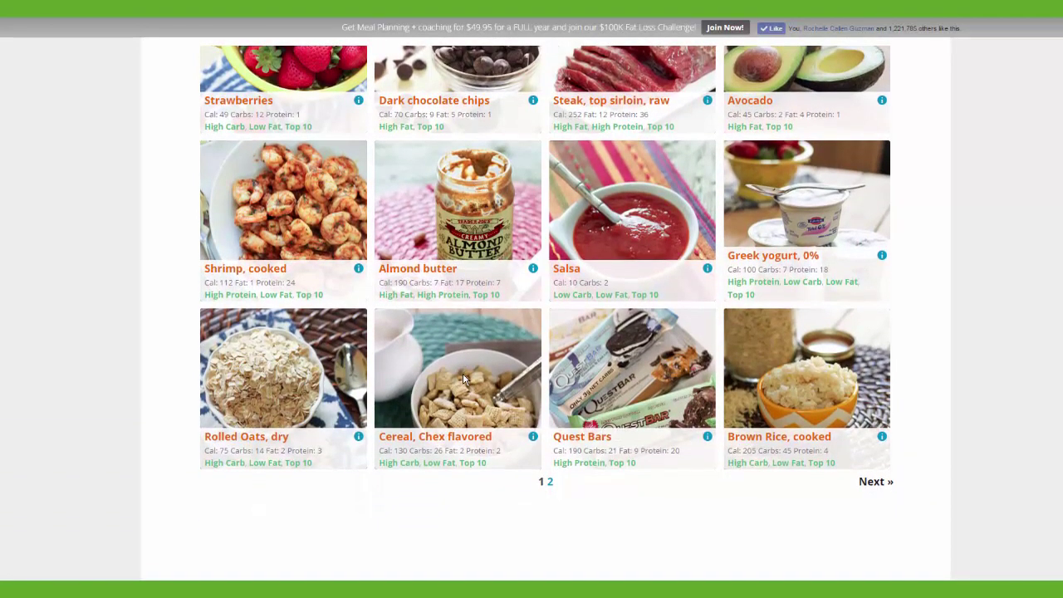
pyautogui.scroll(6, 462, 379)
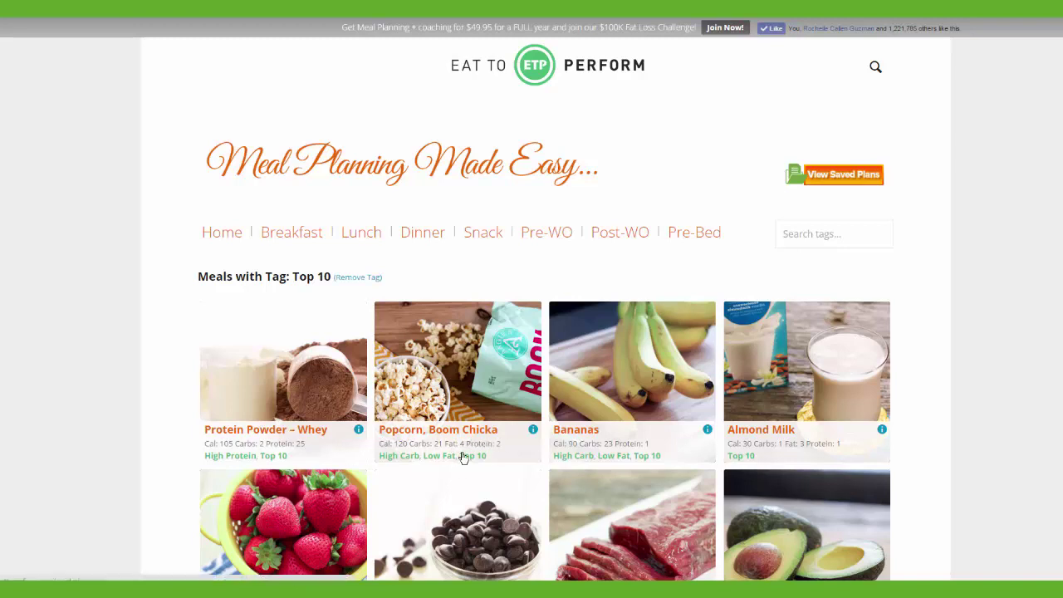
# Show the Breakfast category and read the Steak Breakfast Tacos recipe, including its ingredients, instructions and serving notes
pyautogui.click(289, 238)
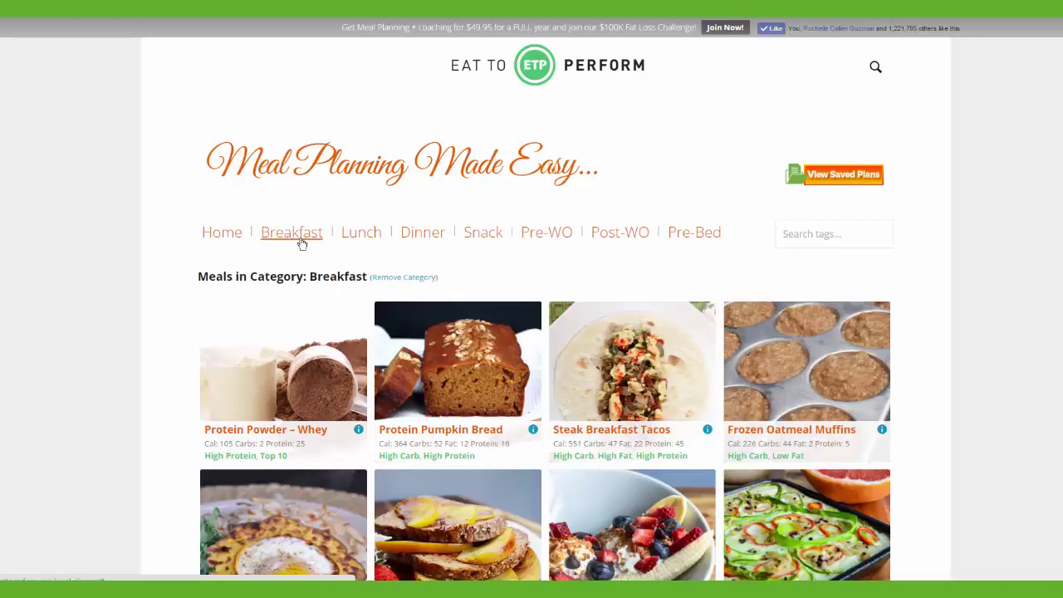
pyautogui.scroll(-1, 617, 292)
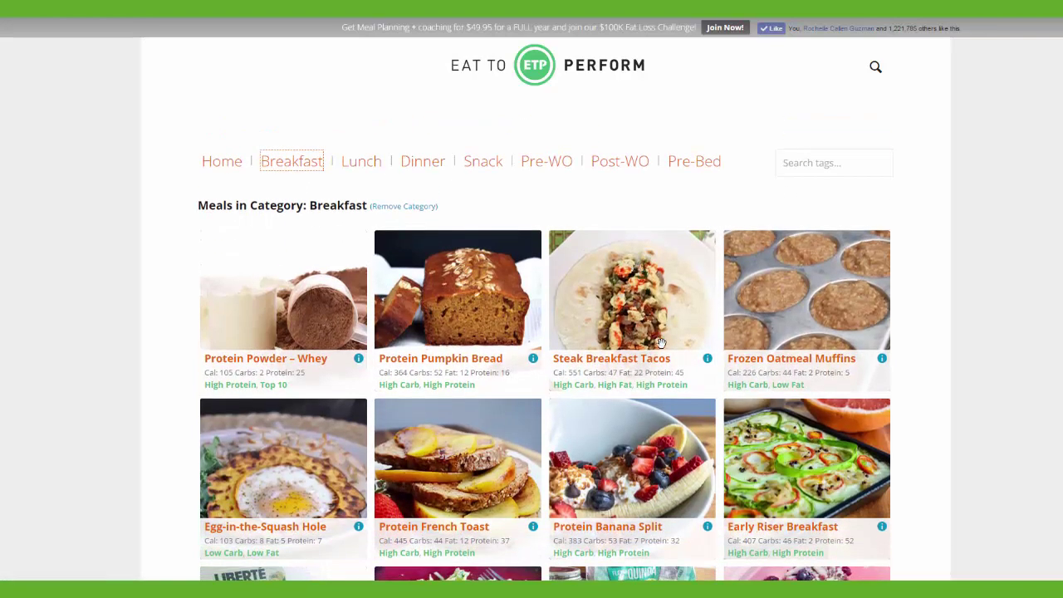
pyautogui.click(708, 361)
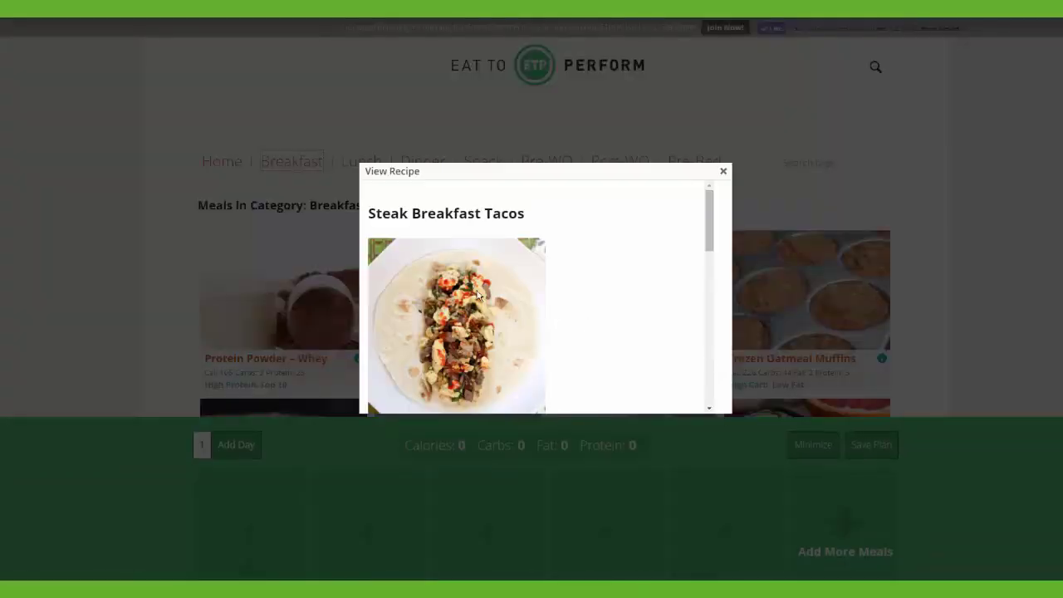
pyautogui.scroll(-4, 477, 295)
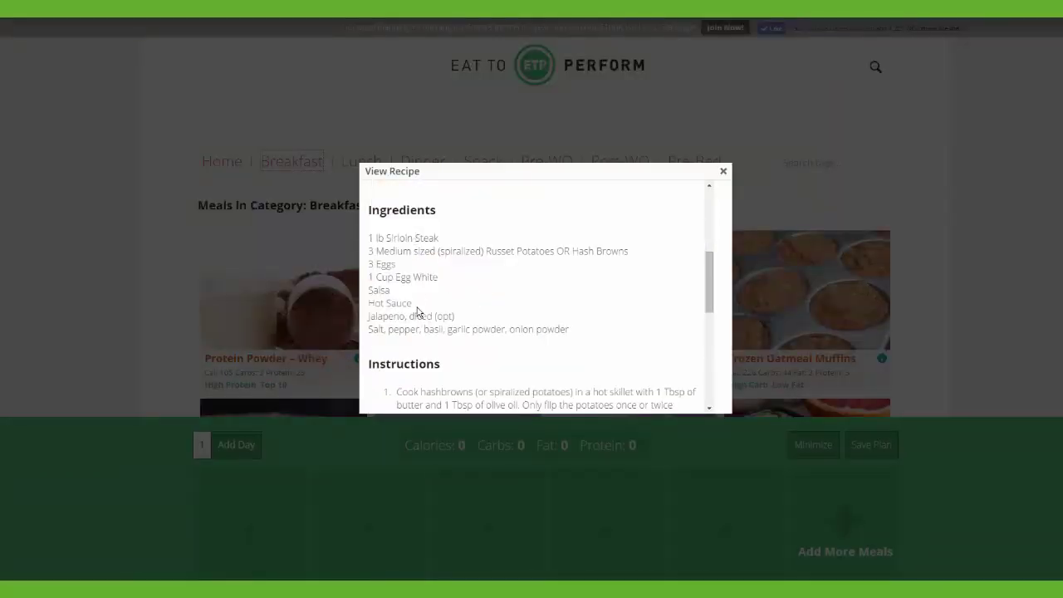
pyautogui.scroll(-3, 477, 320)
pyautogui.scroll(-5, 478, 349)
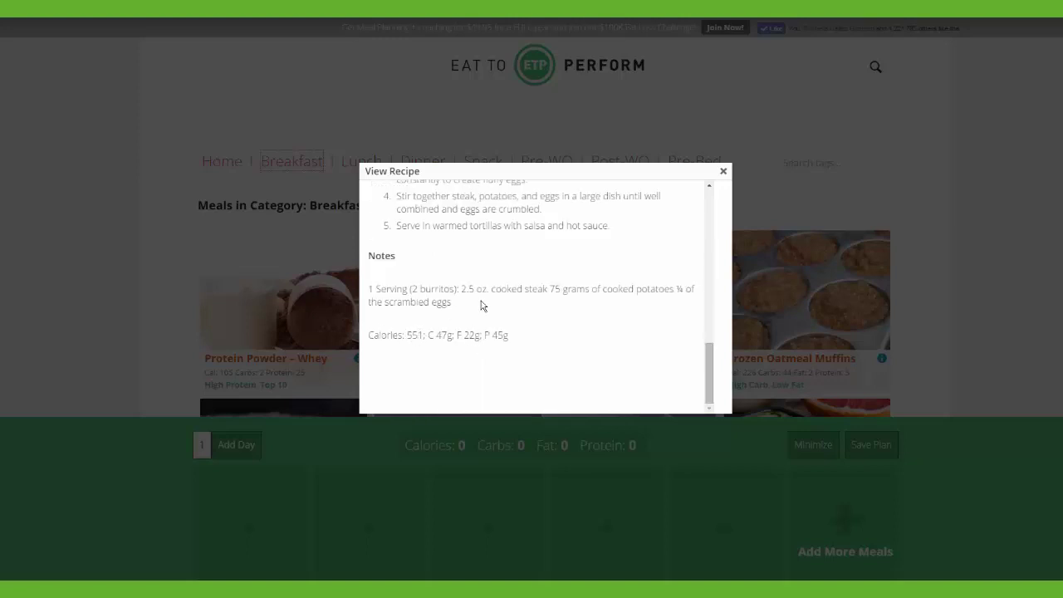
pyautogui.click(723, 174)
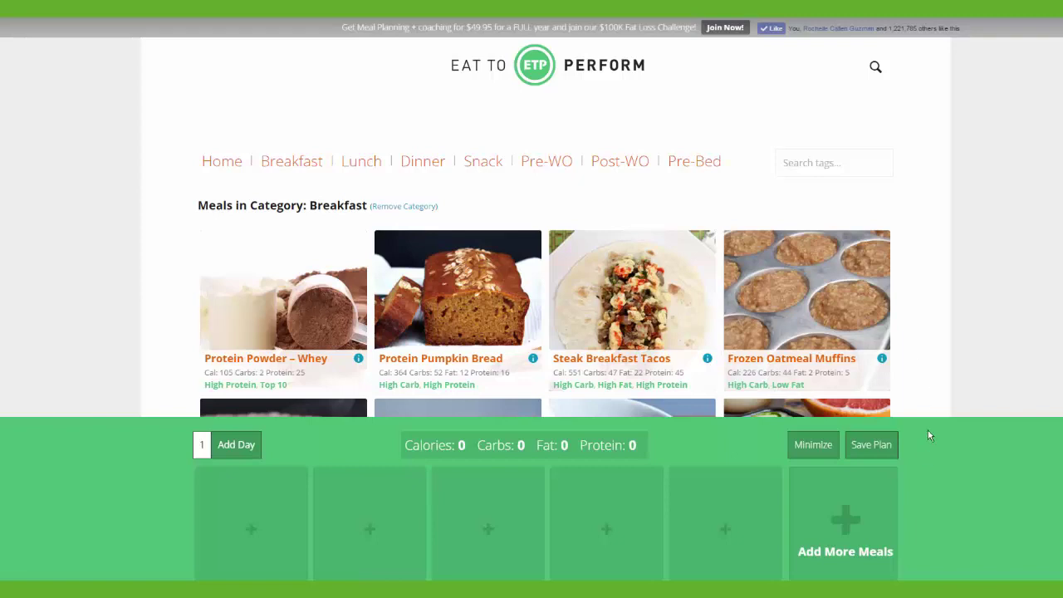
# Fill day 1's five slots with Steak Breakfast Tacos, Protein French Toast, Protein Banana Split, Almond Milk and Strawberries
pyautogui.scroll(1, 802, 455)
pyautogui.click(799, 446)
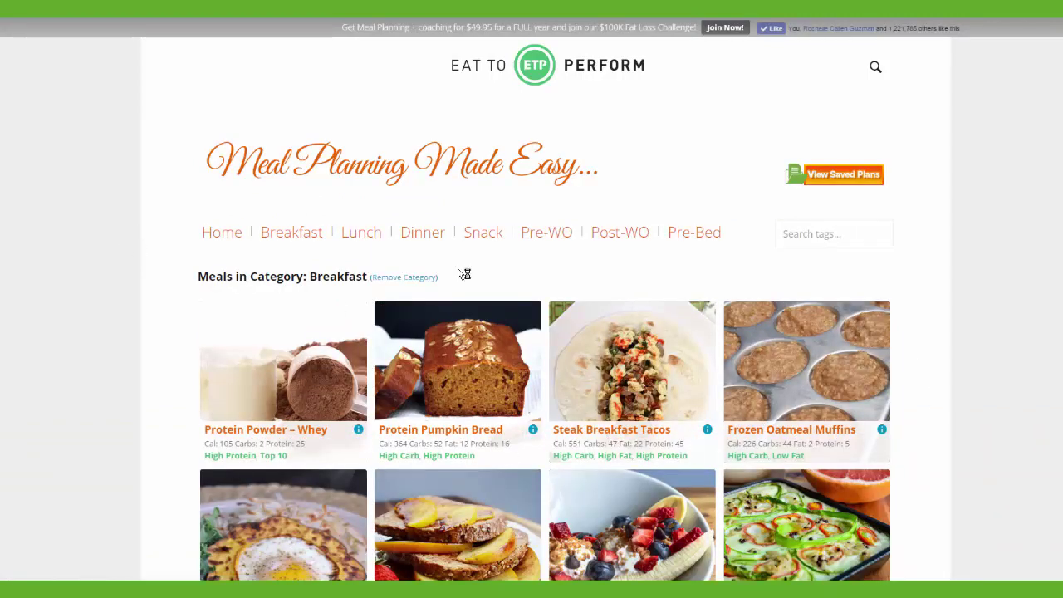
pyautogui.scroll(-2, 526, 357)
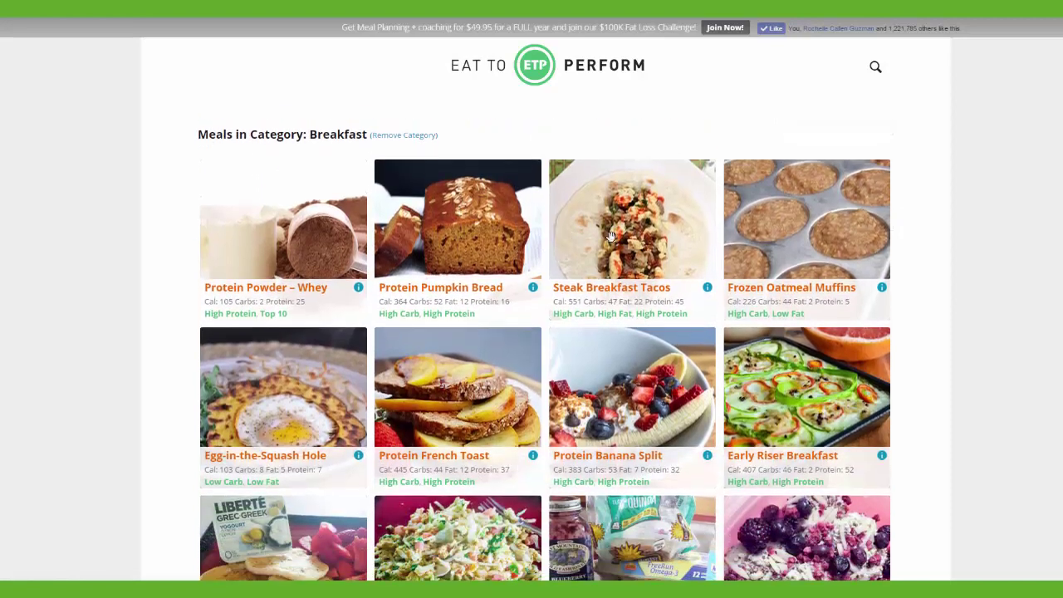
pyautogui.moveTo(633, 221); pyautogui.dragTo(249, 531)
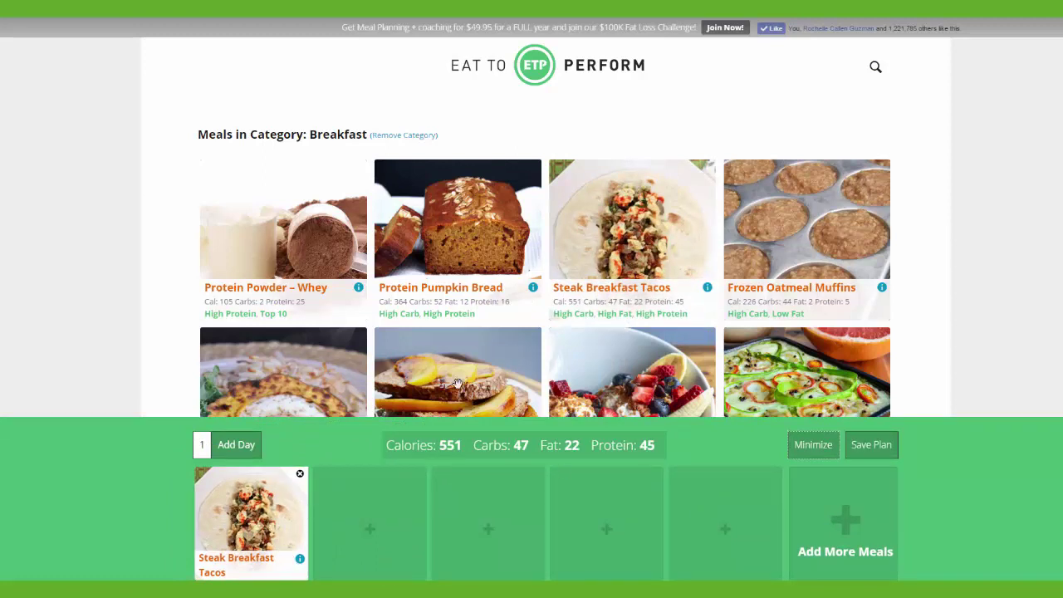
pyautogui.moveTo(439, 350); pyautogui.dragTo(369, 507)
pyautogui.moveTo(656, 372); pyautogui.dragTo(490, 503)
pyautogui.scroll(-2, 704, 227)
pyautogui.scroll(-2, 704, 226)
pyautogui.moveTo(689, 233); pyautogui.dragTo(628, 527)
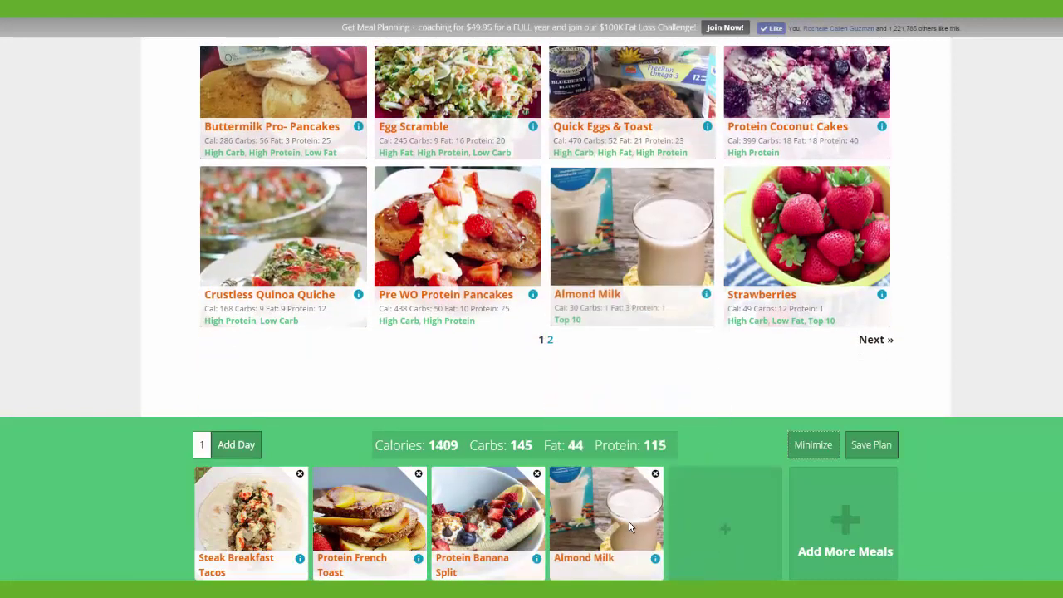
pyautogui.moveTo(806, 259); pyautogui.dragTo(746, 543)
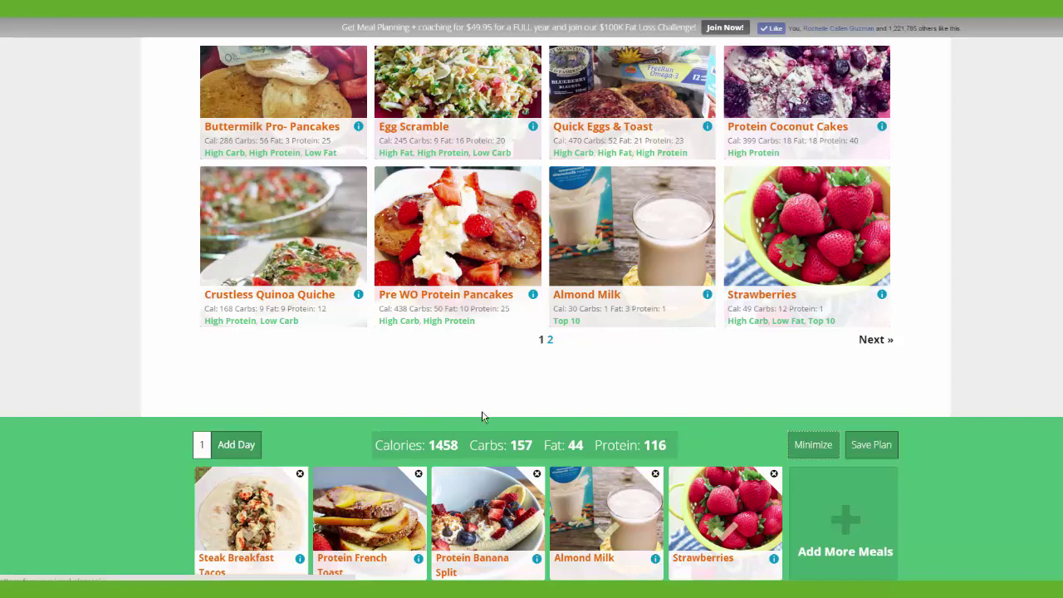
# Replace Strawberries in the fifth slot with Almond Milk and put Quick Eggs & Toast in the fourth slot instead of Almond Milk
pyautogui.click(774, 475)
pyautogui.moveTo(623, 224); pyautogui.dragTo(703, 525)
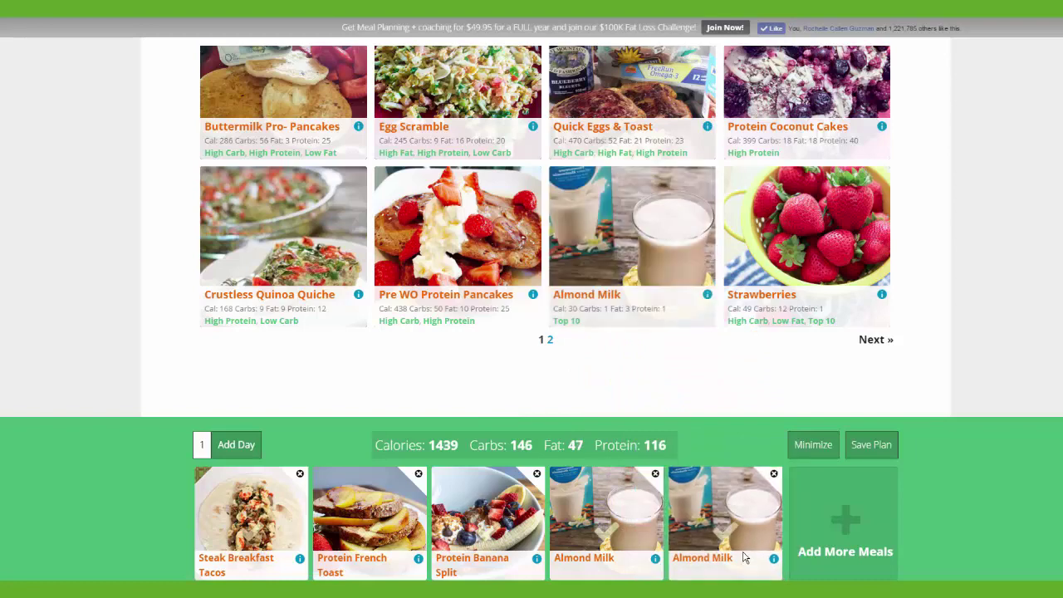
pyautogui.click(656, 475)
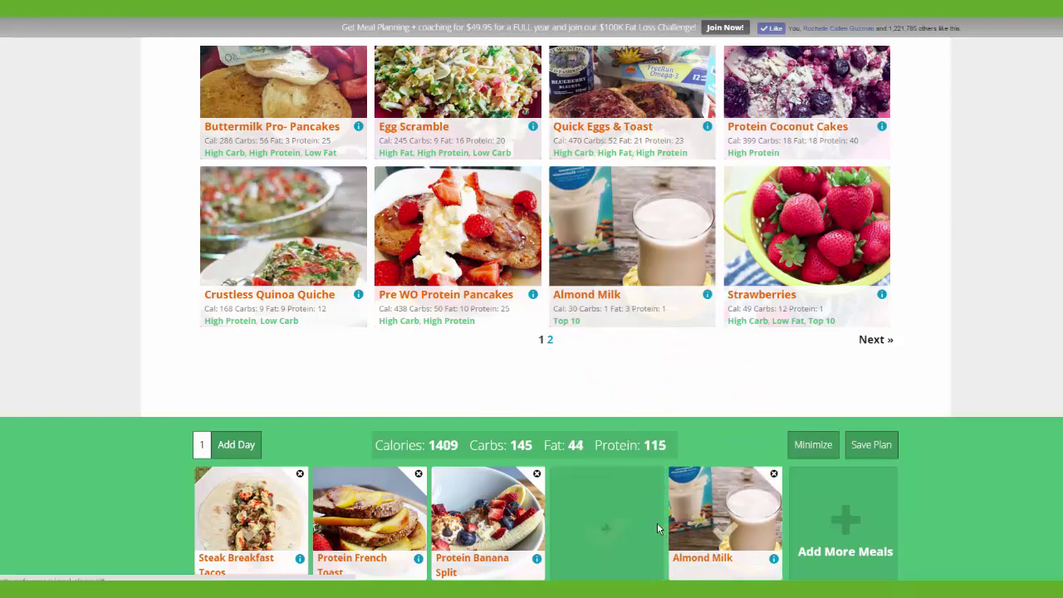
pyautogui.moveTo(616, 82); pyautogui.dragTo(624, 540)
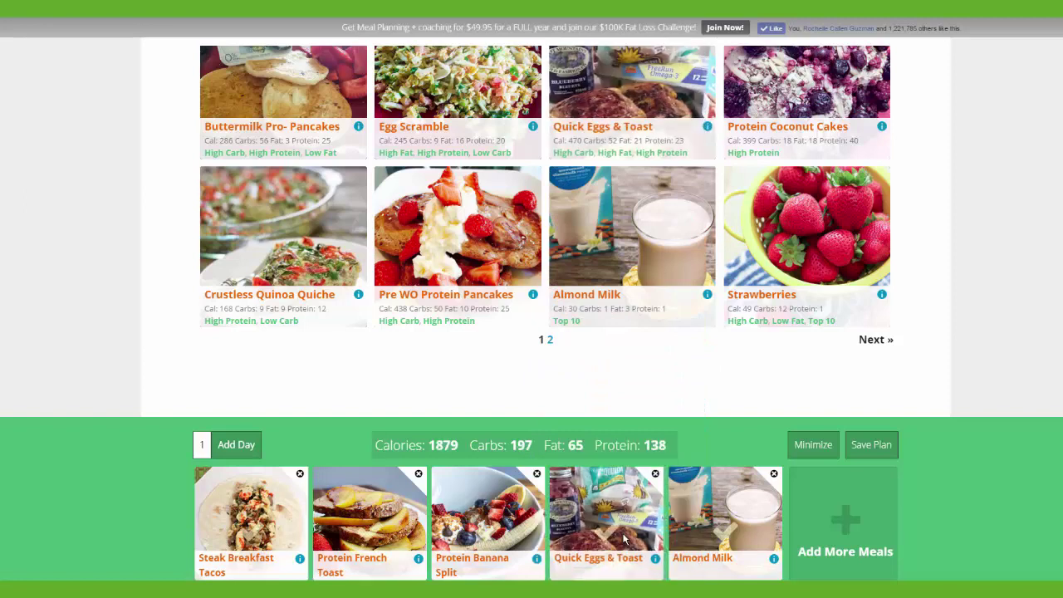
# Add a second day to the meal plan and switch back to day 1
pyautogui.click(240, 447)
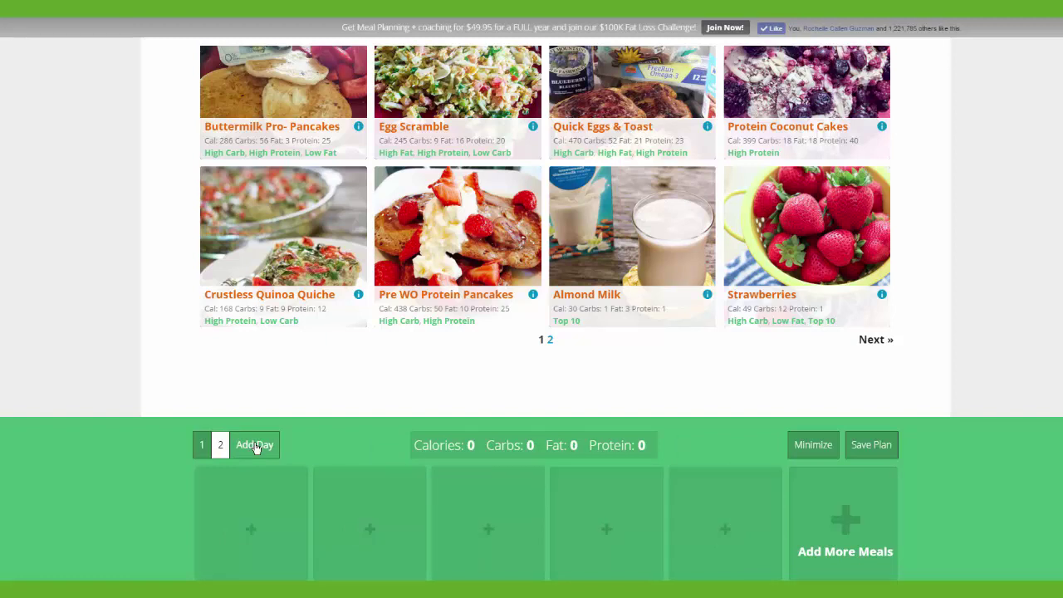
pyautogui.click(200, 449)
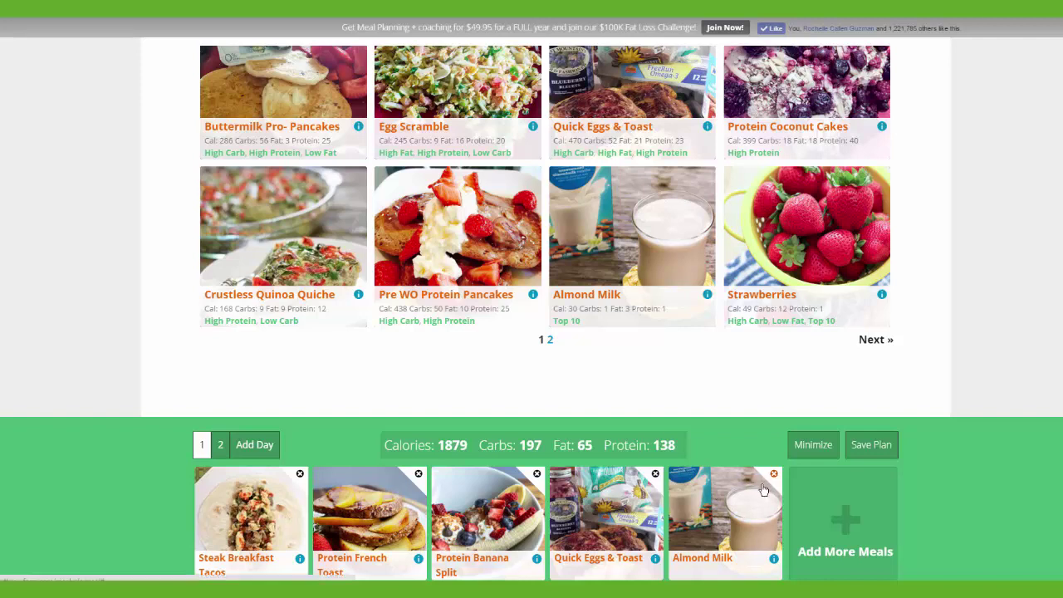
# Extend day 1 with several more empty meal slots
pyautogui.click(847, 523)
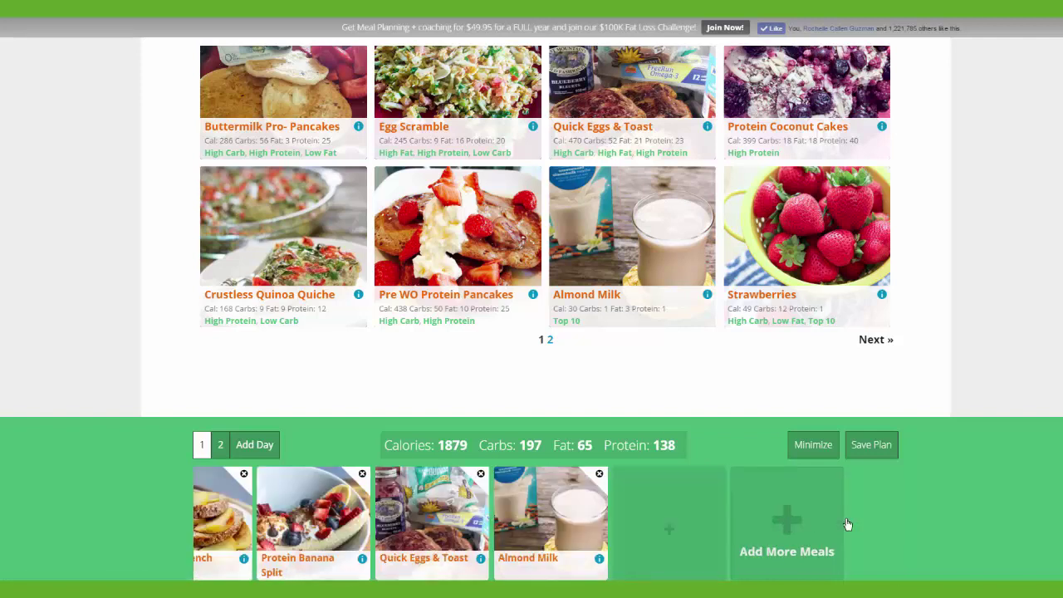
pyautogui.click(789, 518)
pyautogui.click(791, 521)
pyautogui.click(791, 521)
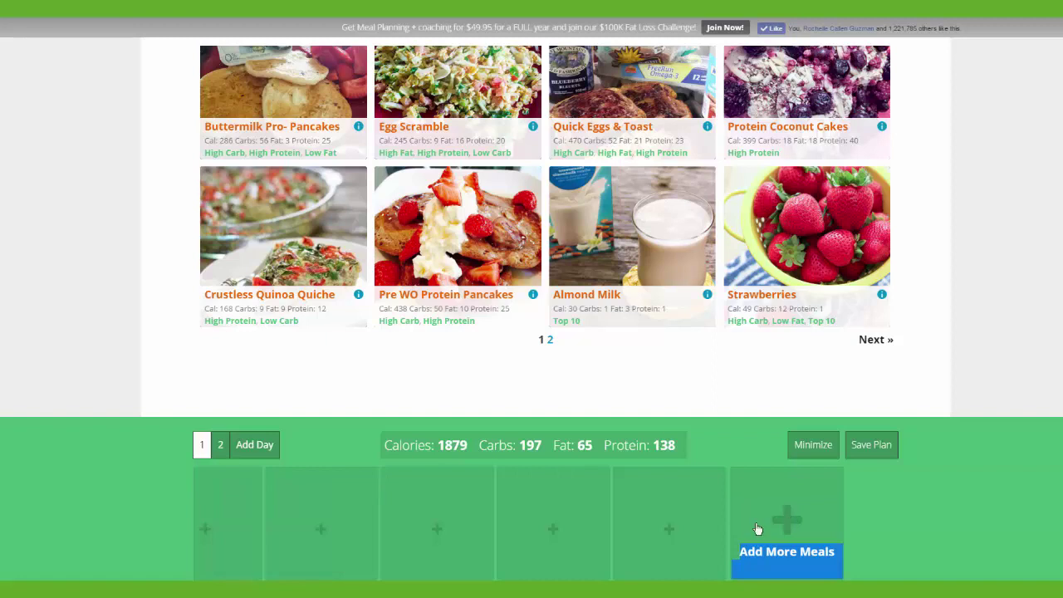
# Add Pre WO Protein Pancakes, Almond Milk and Crustless Quinoa Quiche to adjacent extra slots of day 1
pyautogui.moveTo(409, 266); pyautogui.dragTo(324, 515)
pyautogui.moveTo(631, 233); pyautogui.dragTo(436, 519)
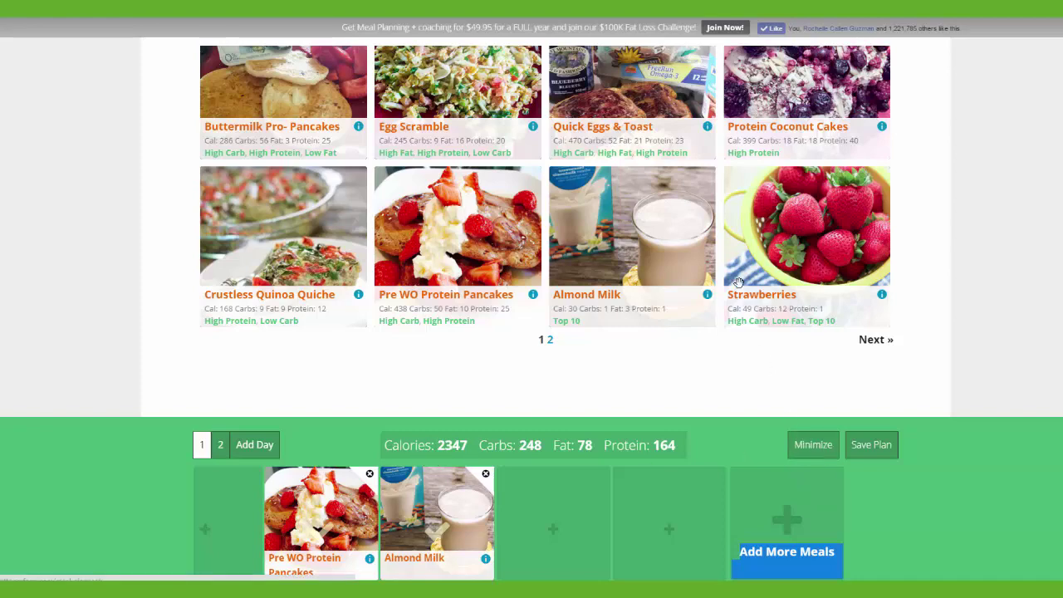
pyautogui.scroll(6, 738, 283)
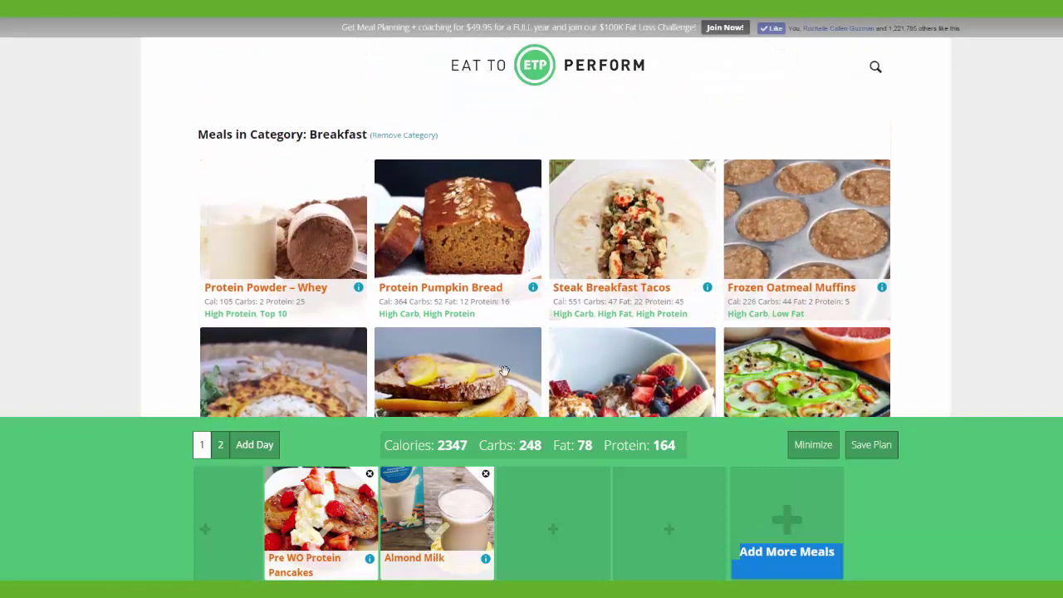
pyautogui.click(812, 445)
pyautogui.scroll(-1, 646, 326)
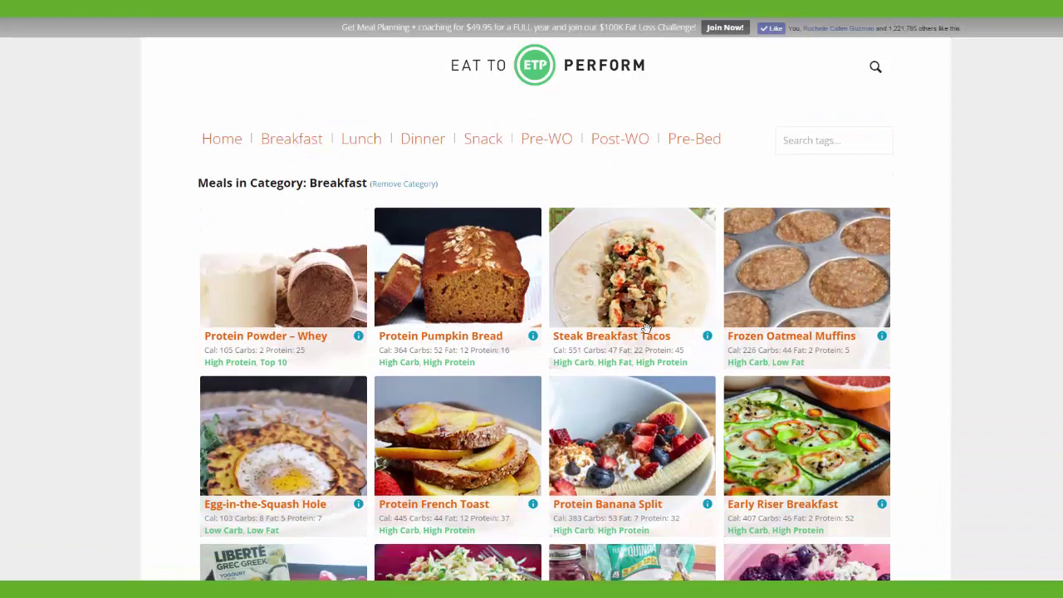
pyautogui.scroll(-4, 646, 326)
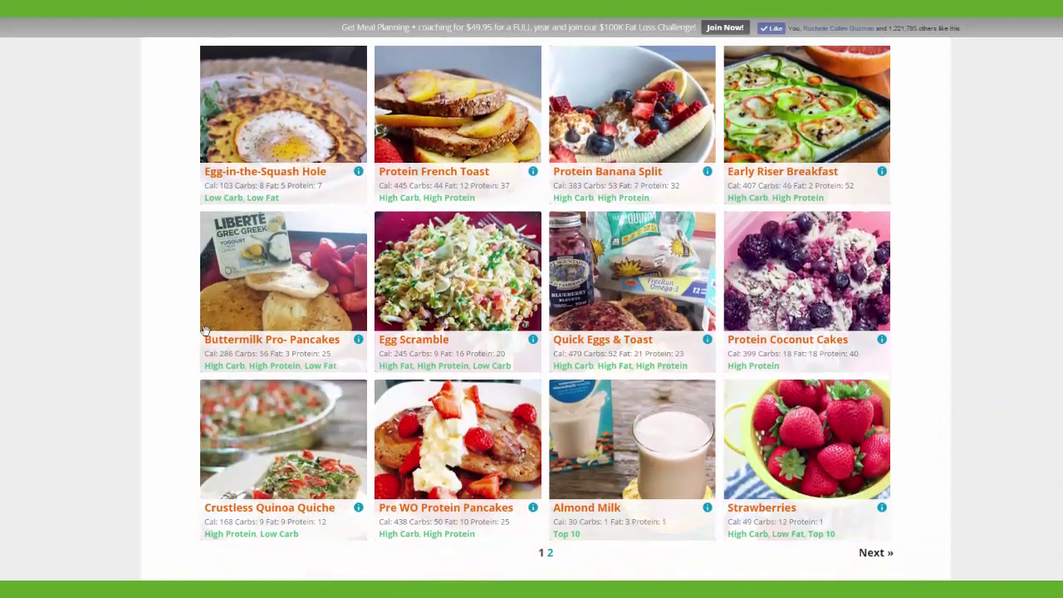
pyautogui.moveTo(292, 426); pyautogui.dragTo(607, 512)
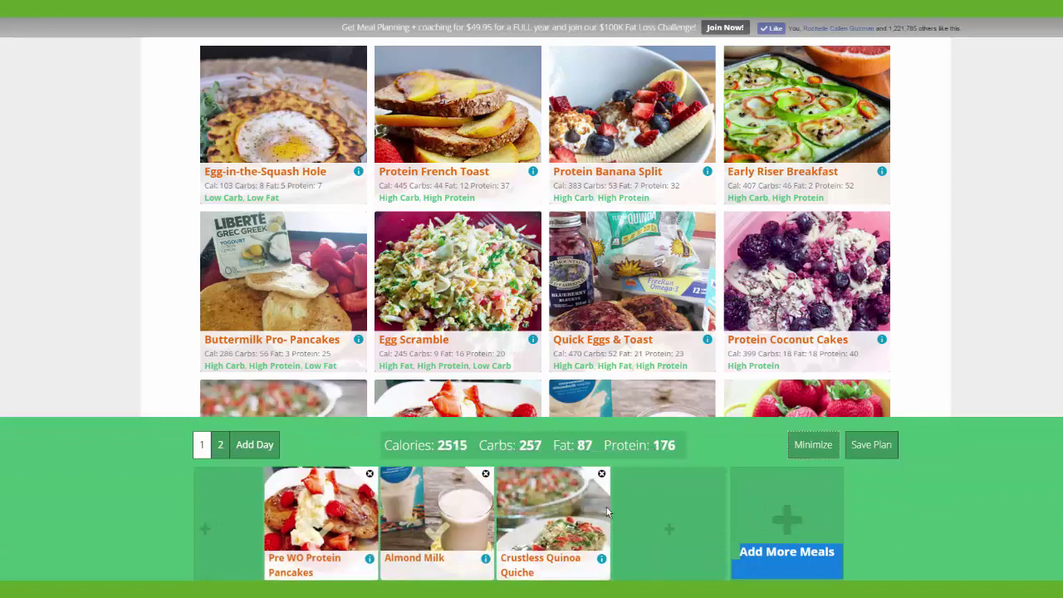
# Save the meal plan under the name Week 1
pyautogui.click(879, 446)
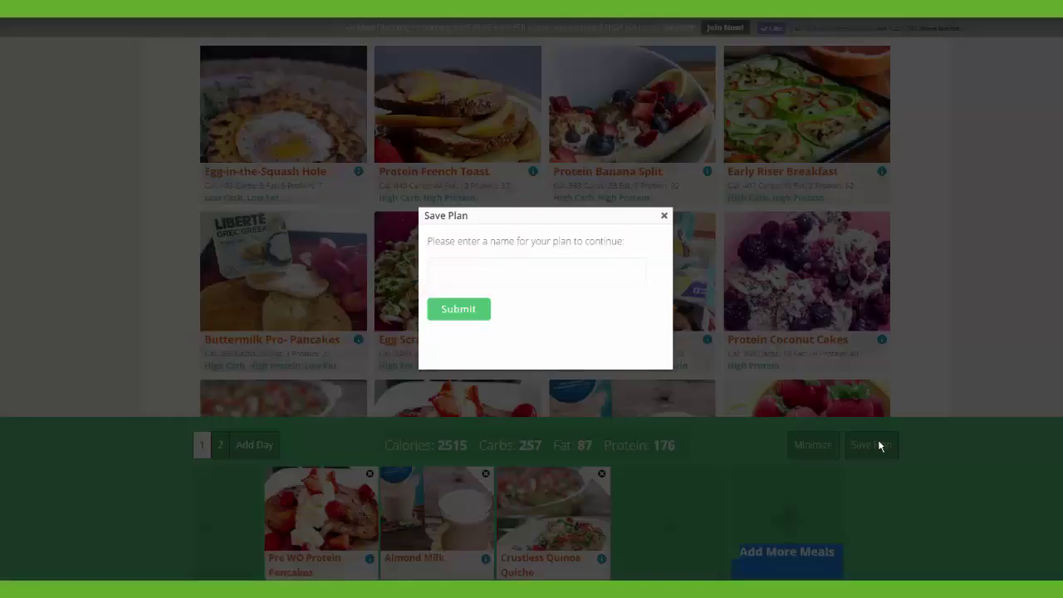
pyautogui.click(557, 276)
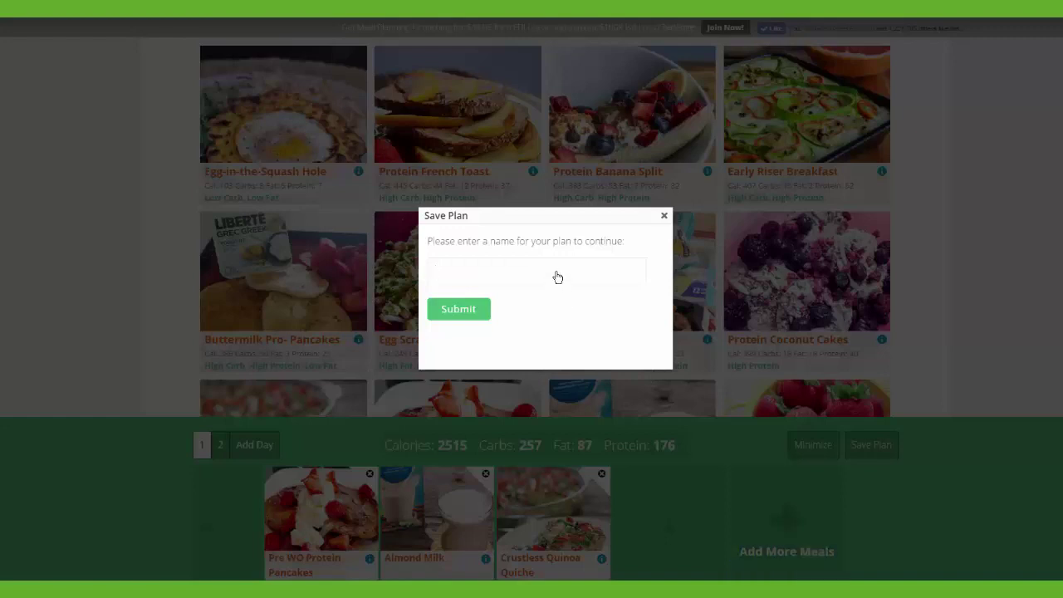
pyautogui.write('Wek')
pyautogui.click(468, 309)
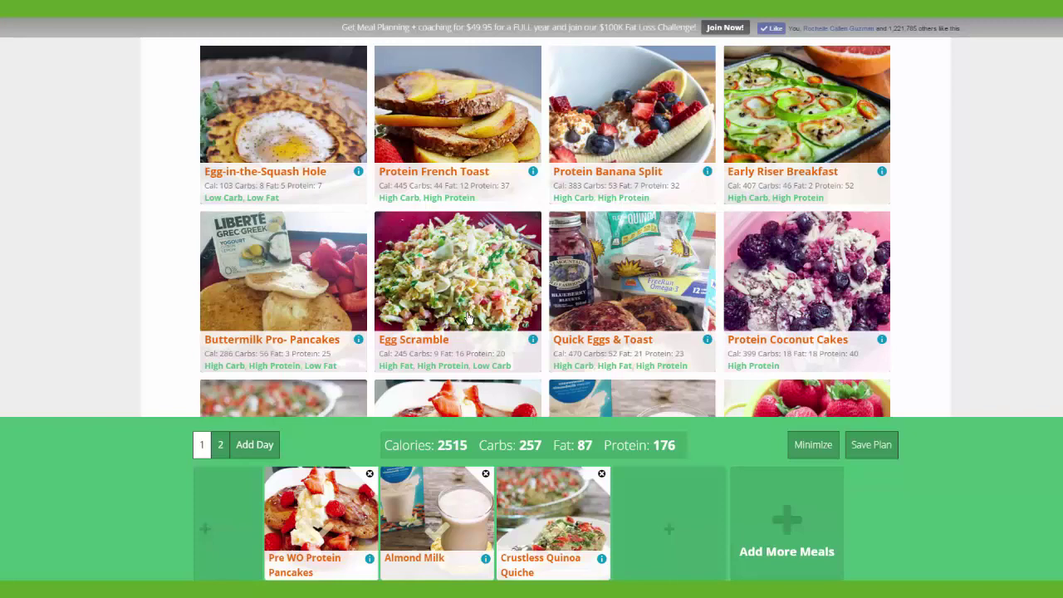
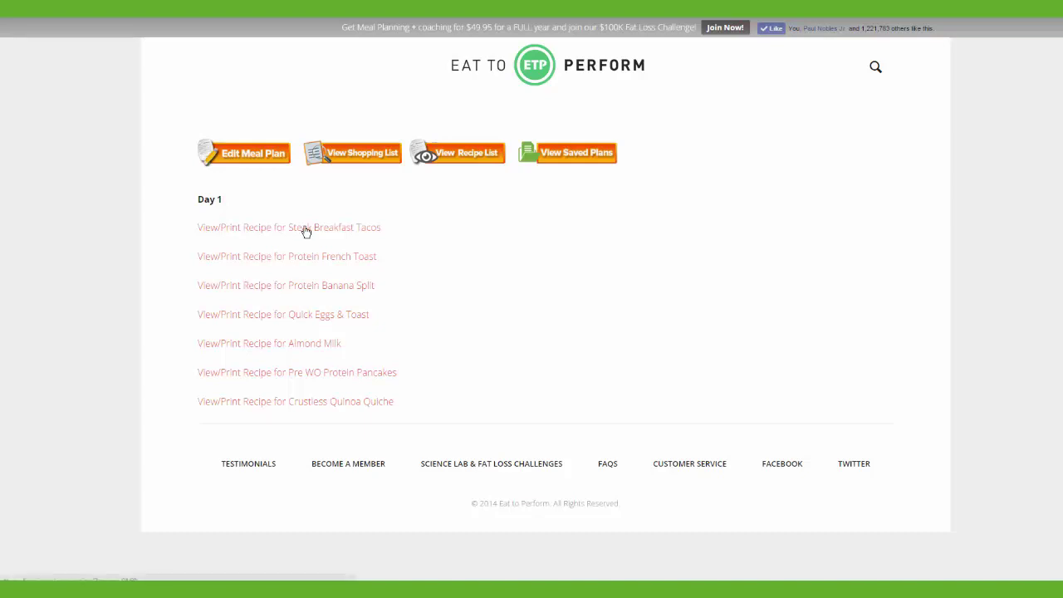
# Reopen the plan and replace Steak Breakfast Tacos, Protein French Toast and Crustless Quinoa Quiche in day 1 with Blueberry Banana Bread and Pumpkin Garlic Rice
pyautogui.click(249, 156)
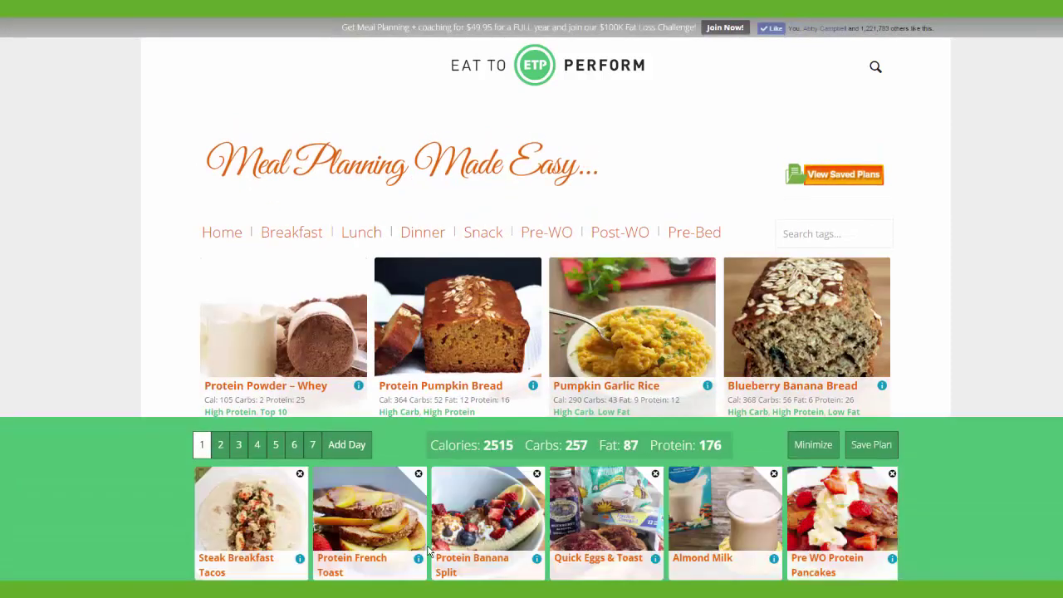
pyautogui.click(300, 474)
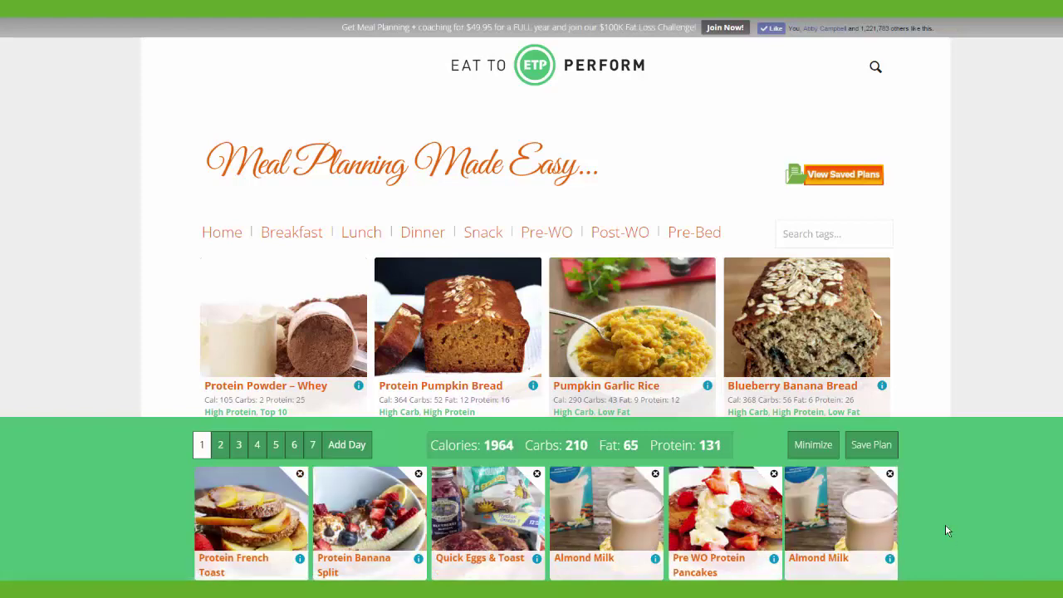
pyautogui.scroll(-1, 945, 524)
pyautogui.scroll(-1, 875, 520)
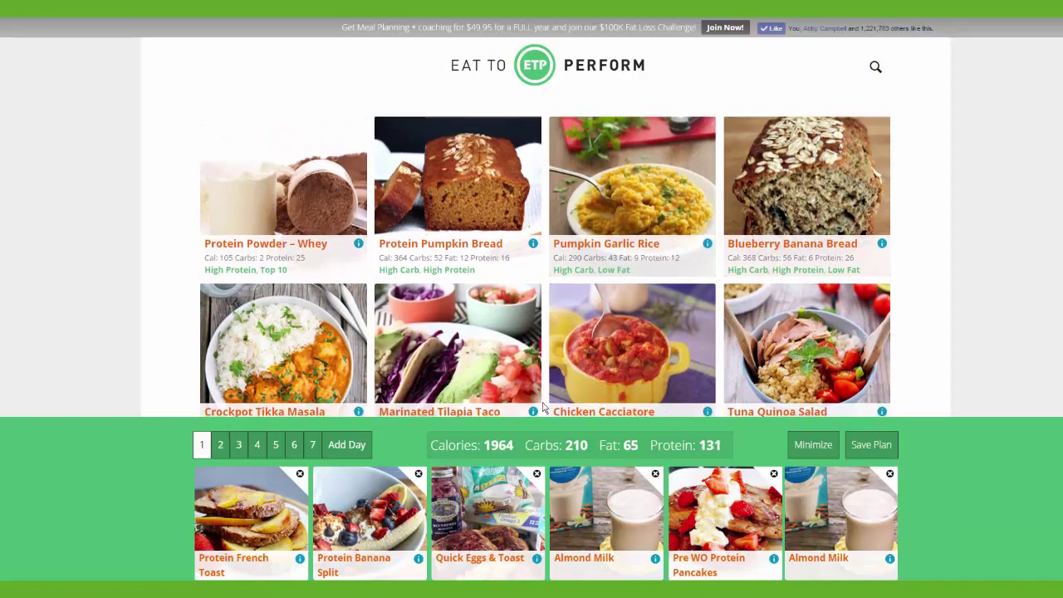
pyautogui.click(299, 473)
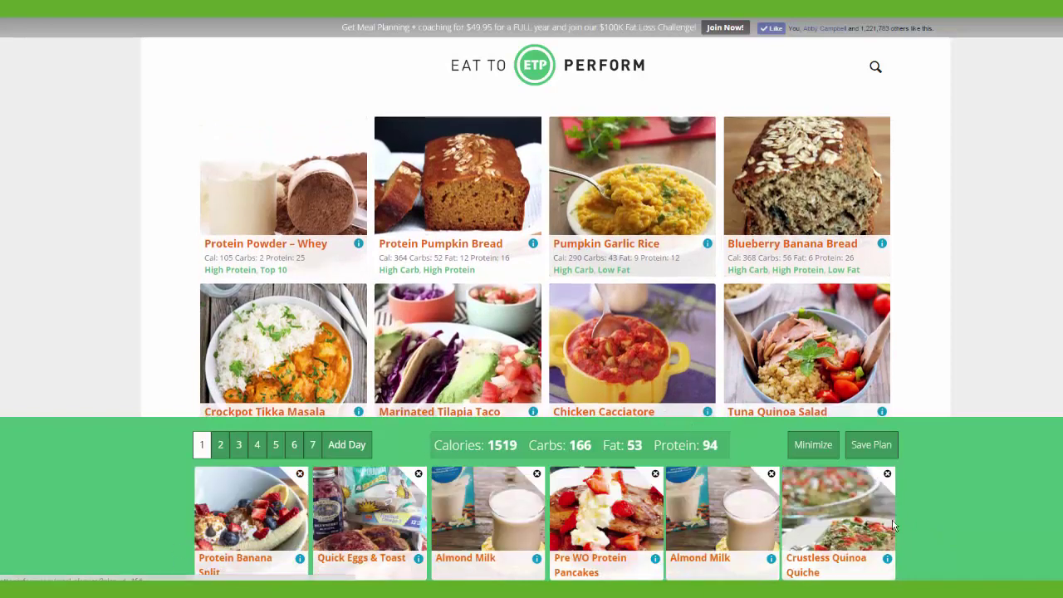
pyautogui.click(886, 474)
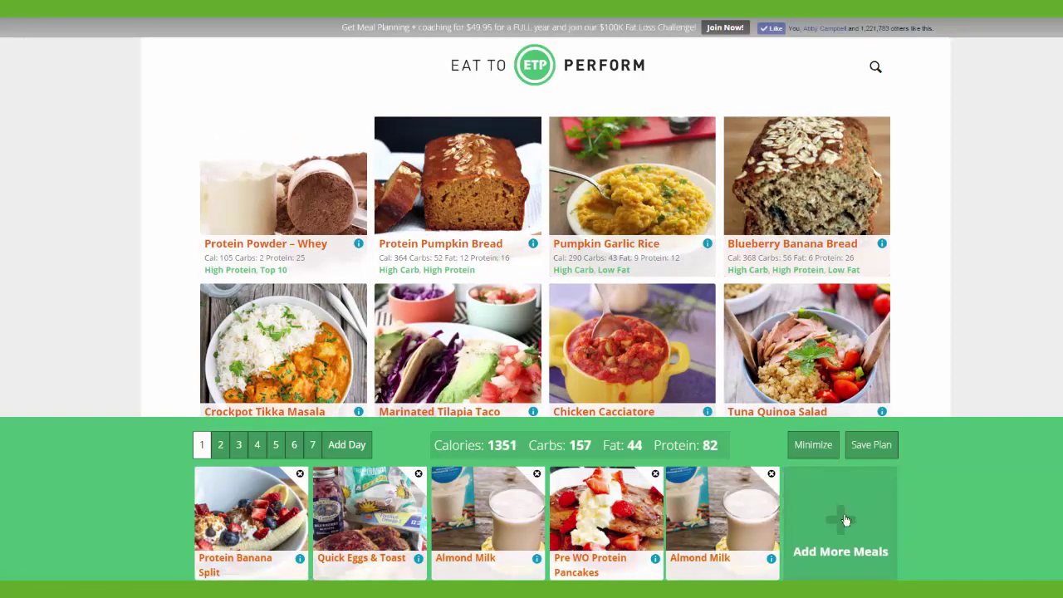
pyautogui.moveTo(768, 169); pyautogui.dragTo(673, 519)
pyautogui.moveTo(644, 193); pyautogui.dragTo(668, 517)
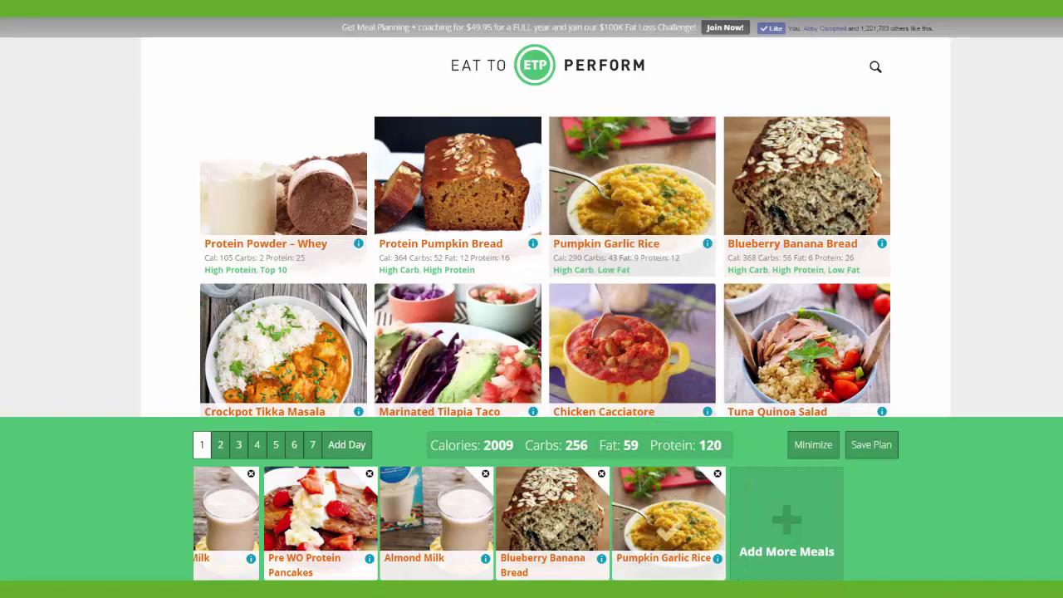
# Save the edited meal plan with the Overwrite plan option
pyautogui.click(876, 447)
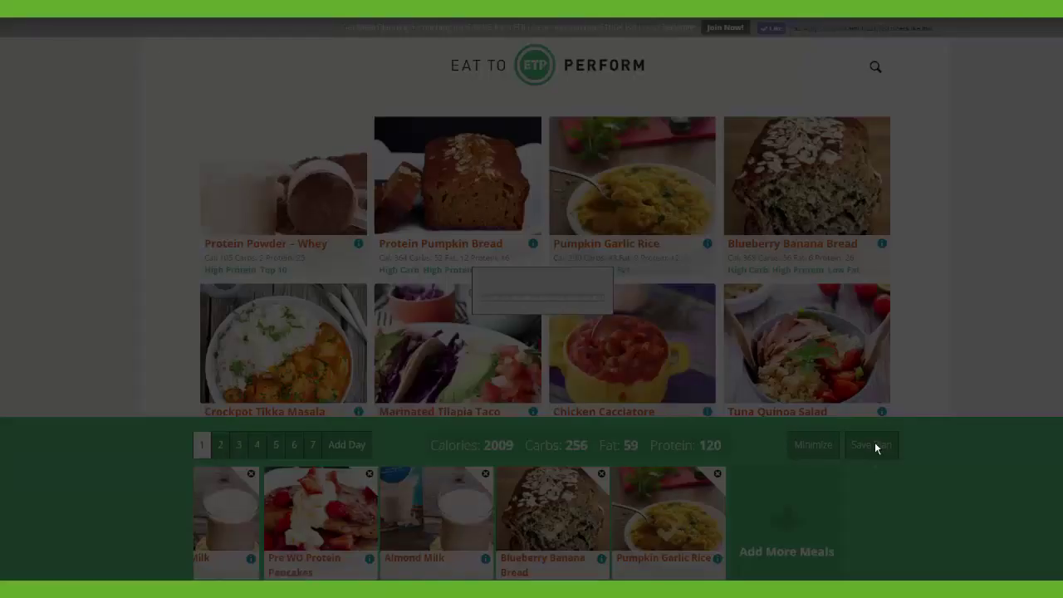
pyautogui.click(640, 287)
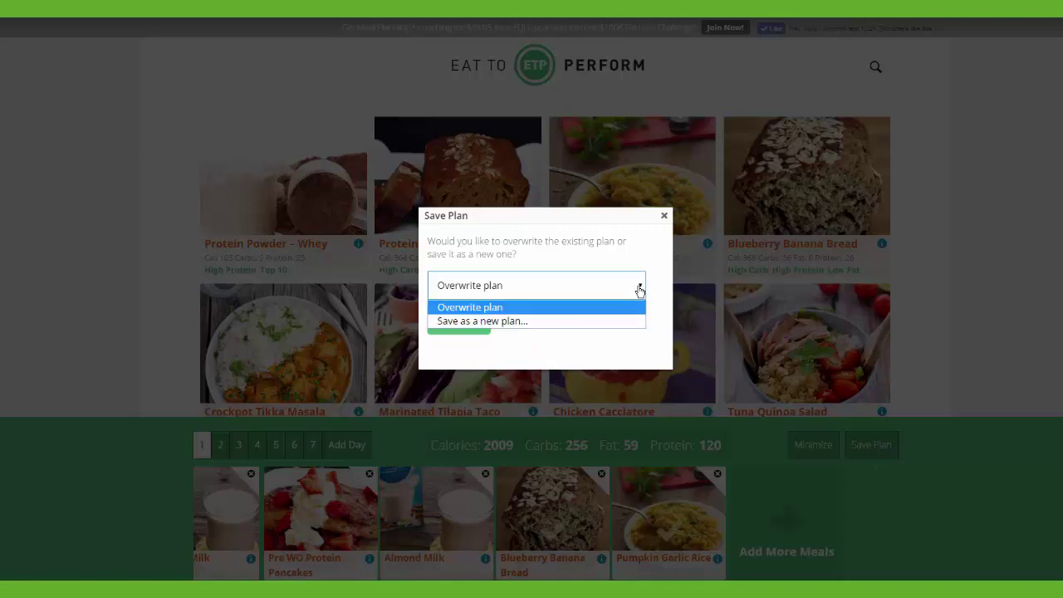
pyautogui.click(509, 312)
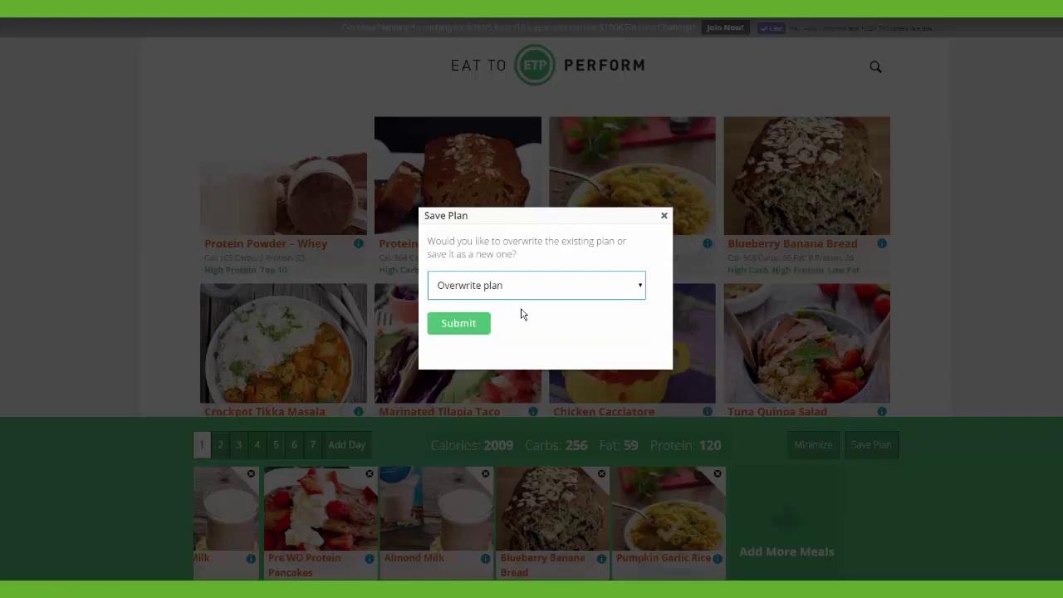
pyautogui.click(470, 325)
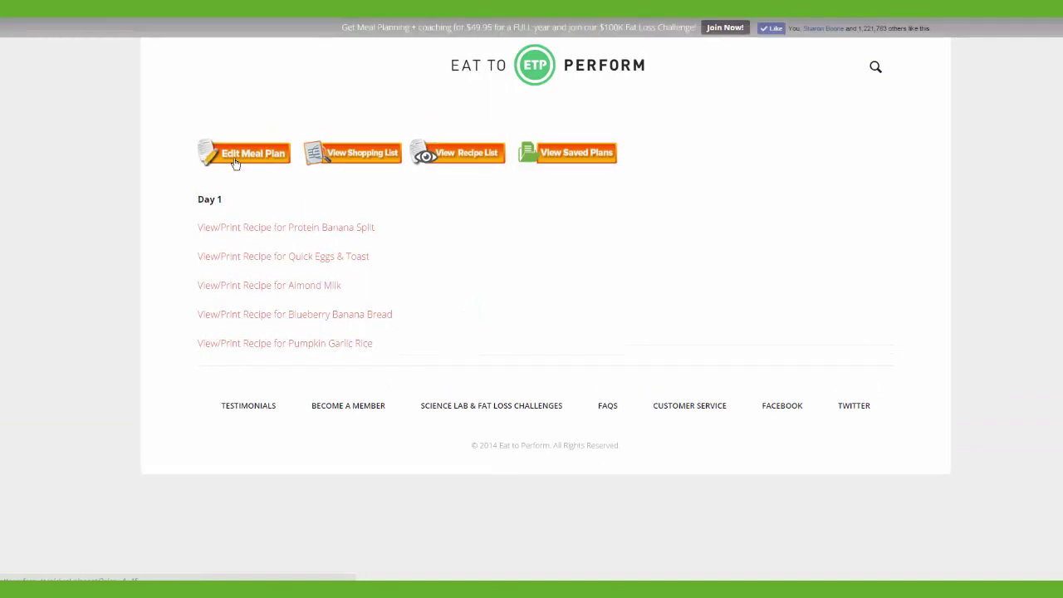
# Review the plan's shopping list by category and return to the plan's page
pyautogui.click(360, 158)
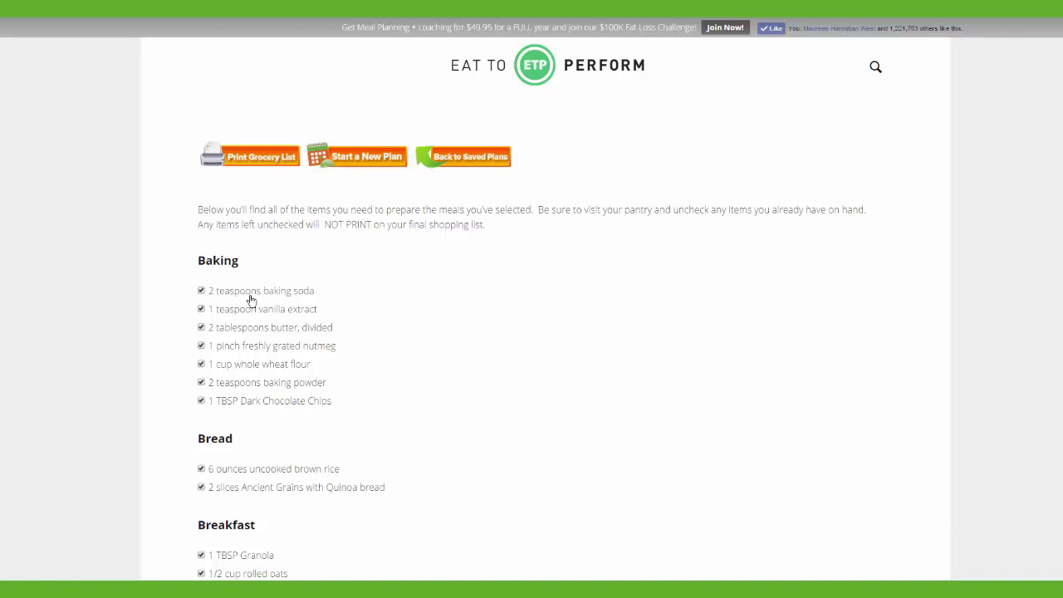
pyautogui.scroll(-2, 225, 458)
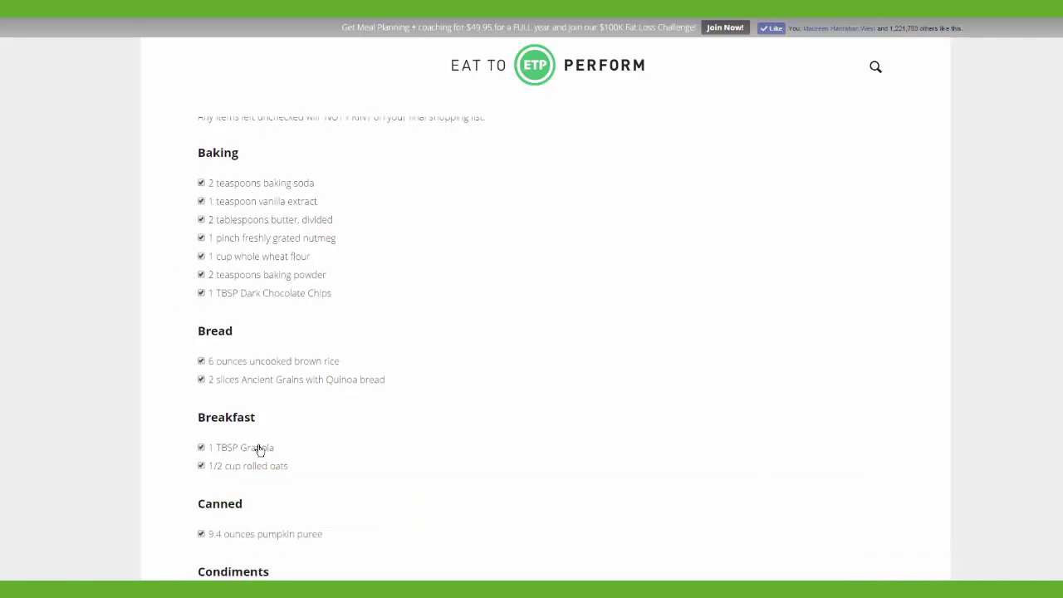
pyautogui.scroll(-4, 233, 450)
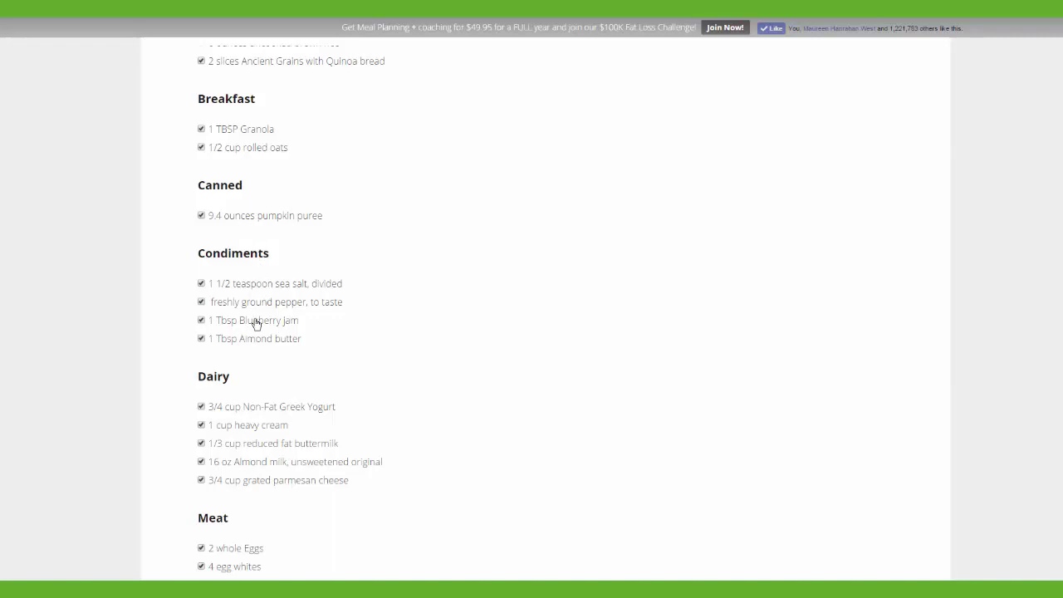
pyautogui.scroll(6, 252, 331)
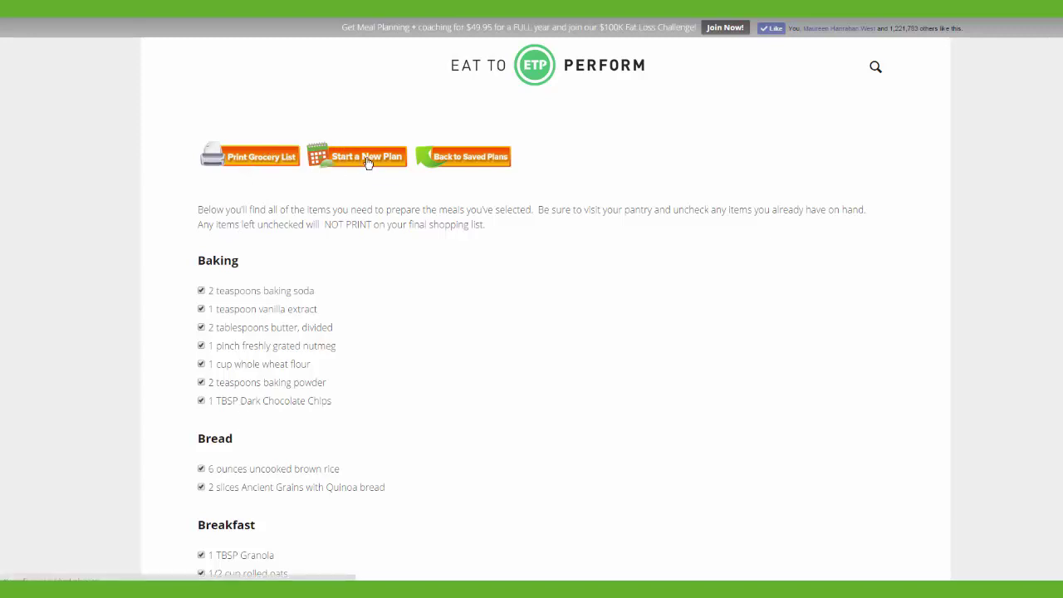
pyautogui.click(470, 163)
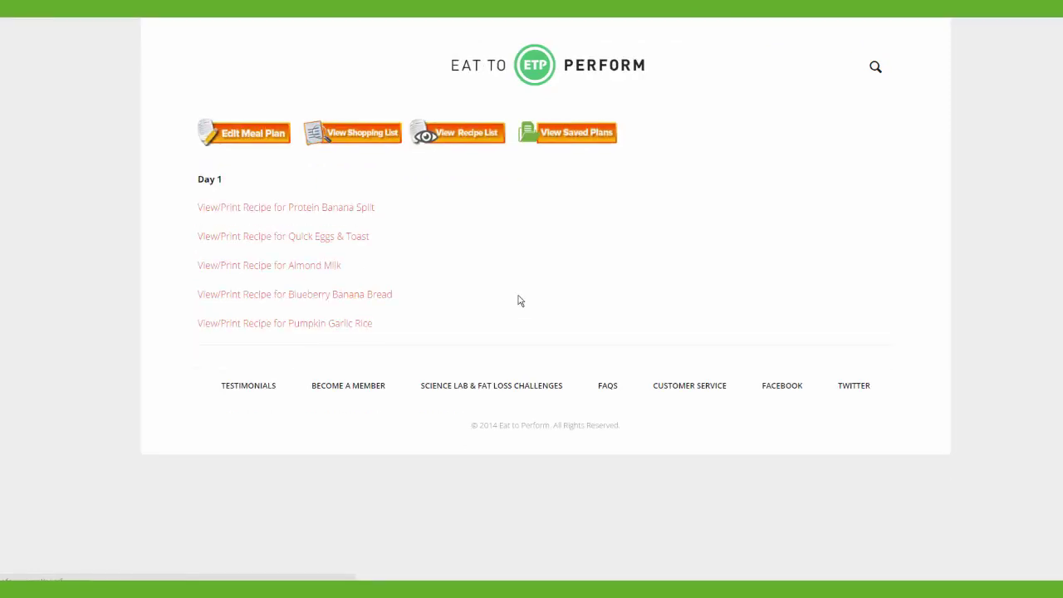
# Read through the plan's full recipe list with ingredients and instructions, and return to the plan's page
pyautogui.click(462, 157)
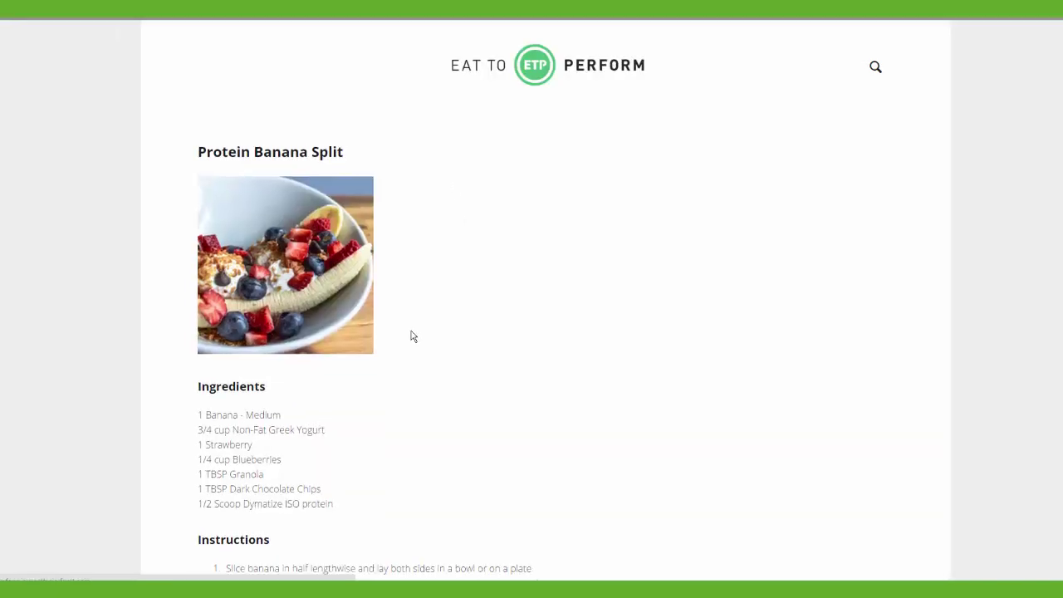
pyautogui.scroll(-3, 410, 335)
pyautogui.scroll(-15, 410, 334)
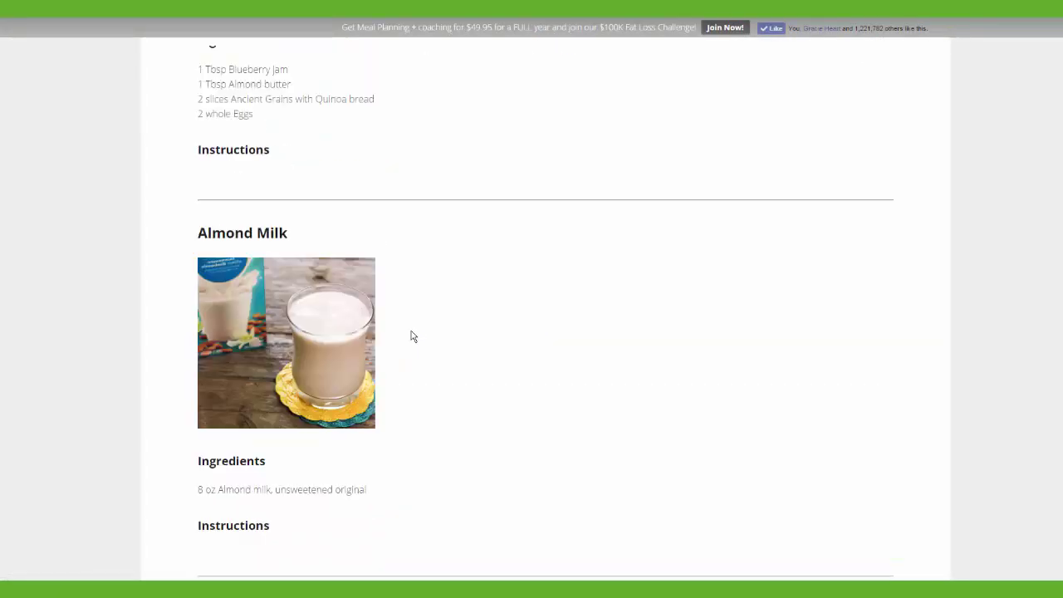
pyautogui.scroll(-8, 410, 334)
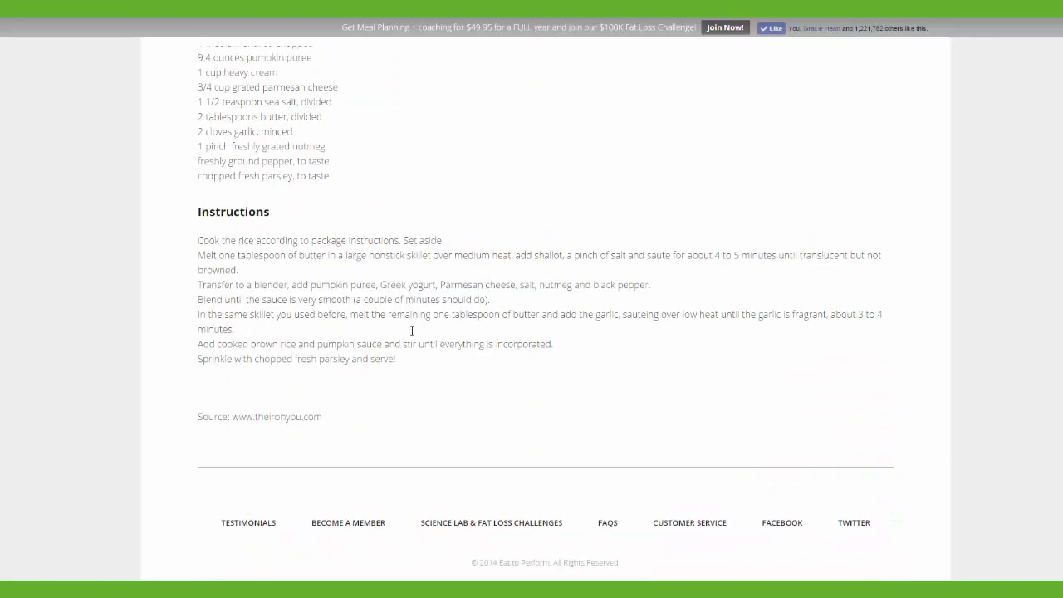
pyautogui.scroll(1, 410, 334)
pyautogui.scroll(15, 410, 335)
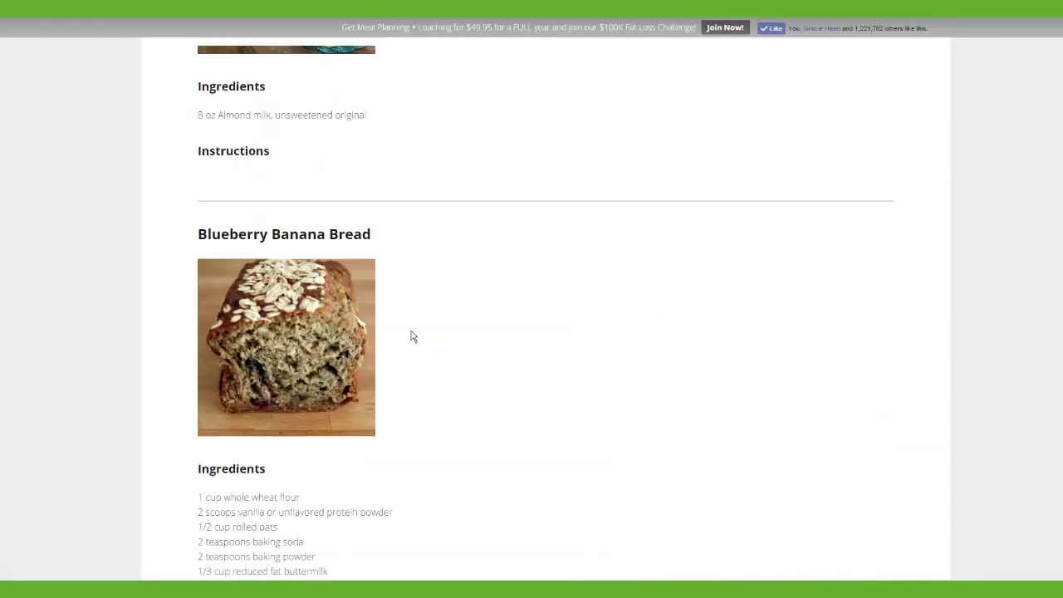
pyautogui.scroll(2, 410, 334)
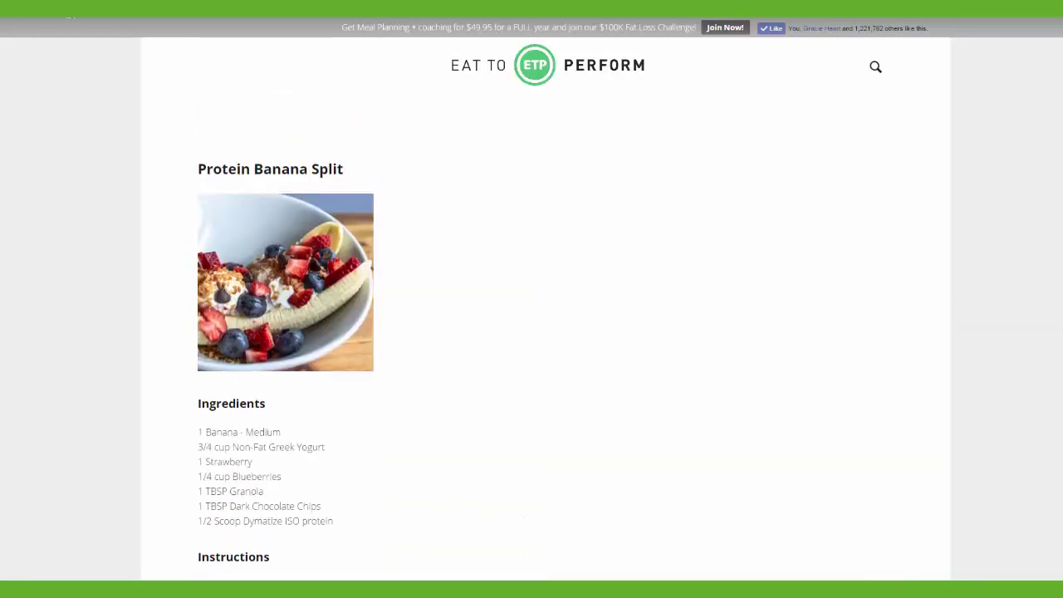
pyautogui.hotkey('alt', 'Left')
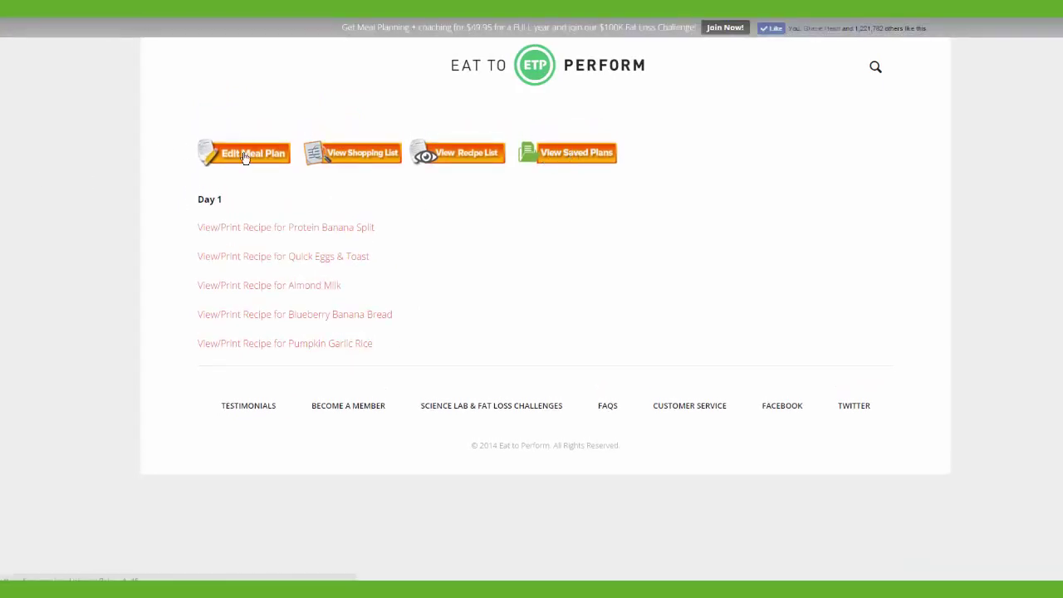
# Open the saved plans and delete the most recently saved Week 1 plan
pyautogui.click(586, 159)
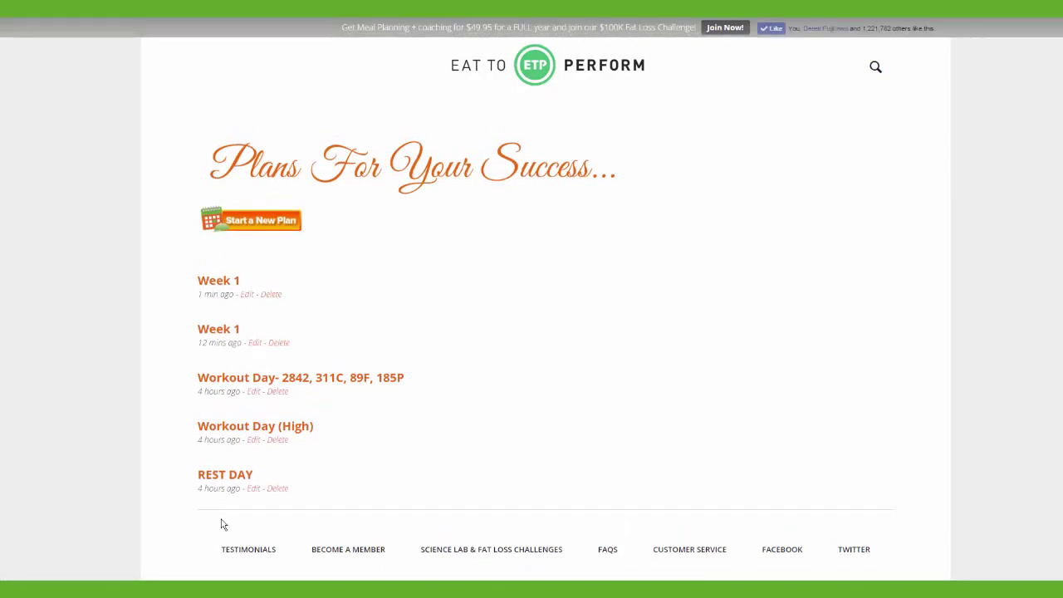
pyautogui.click(271, 295)
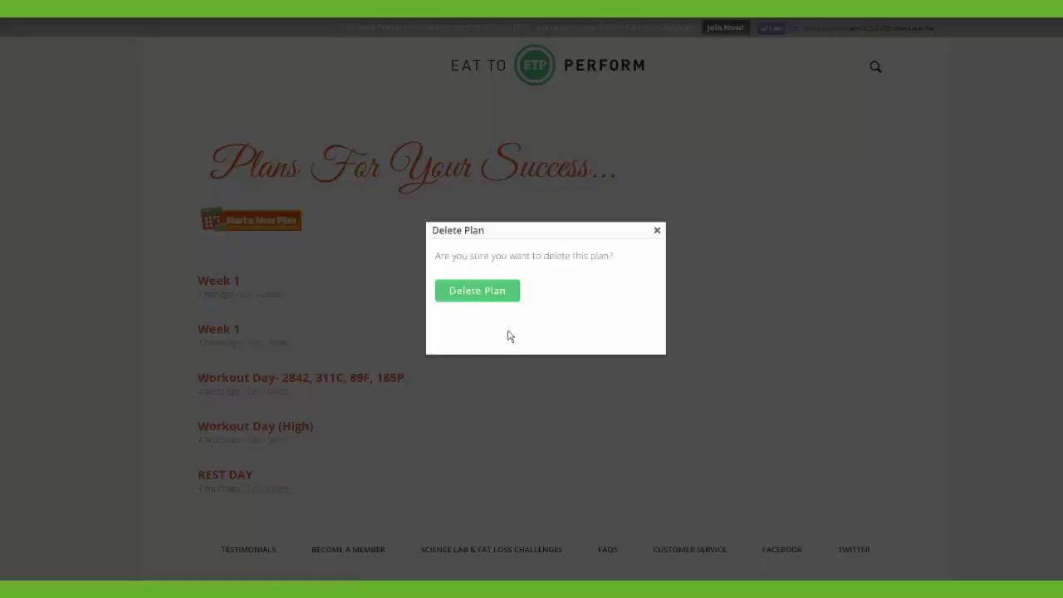
pyautogui.click(480, 292)
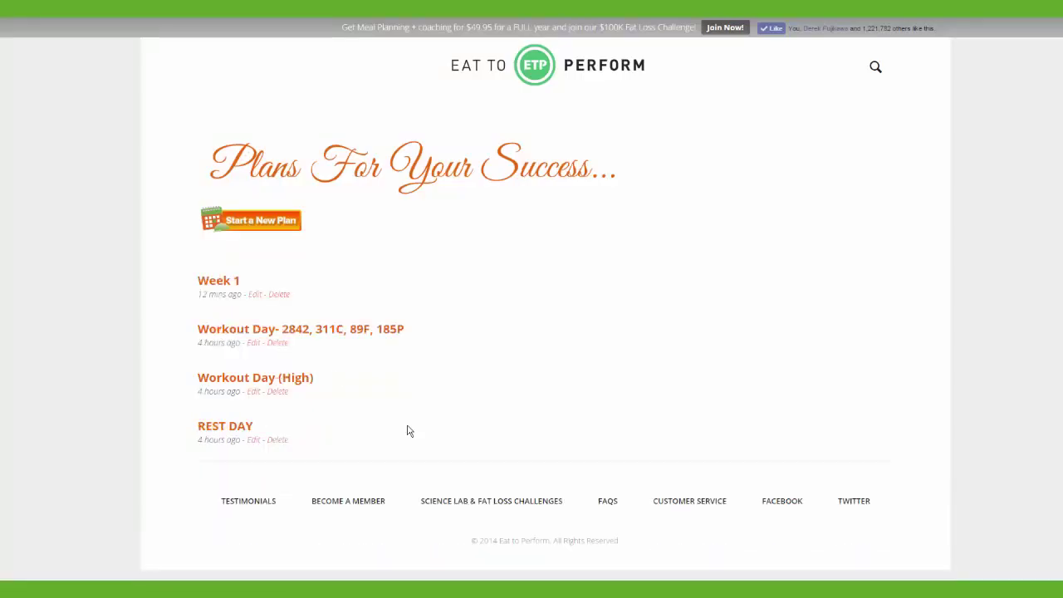